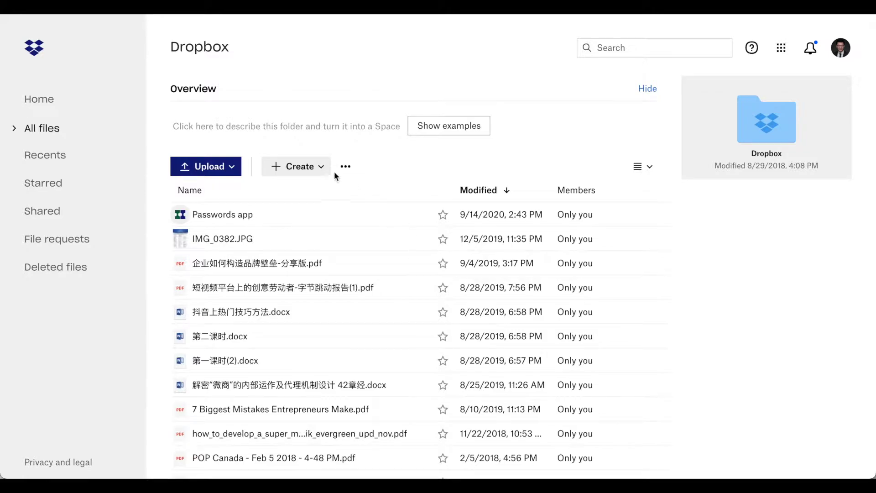
Step: Create a private top-level folder named 'Client' and open it
left_click(301, 167)
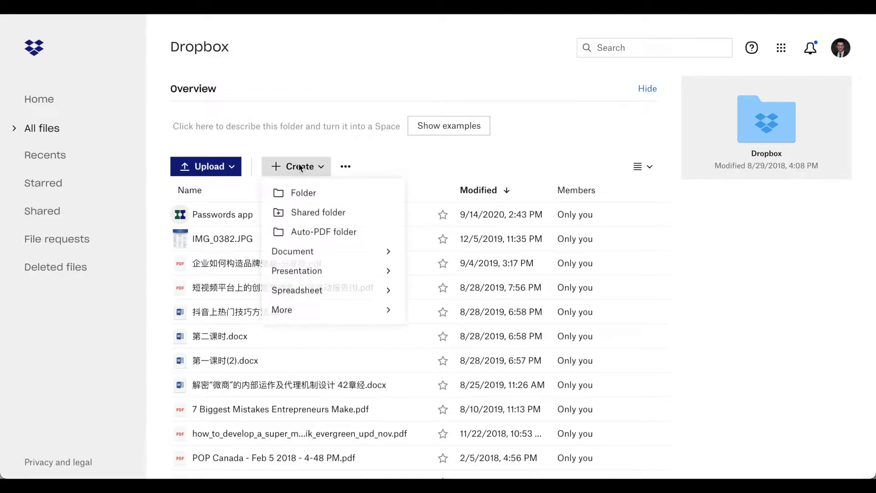
left_click(295, 192)
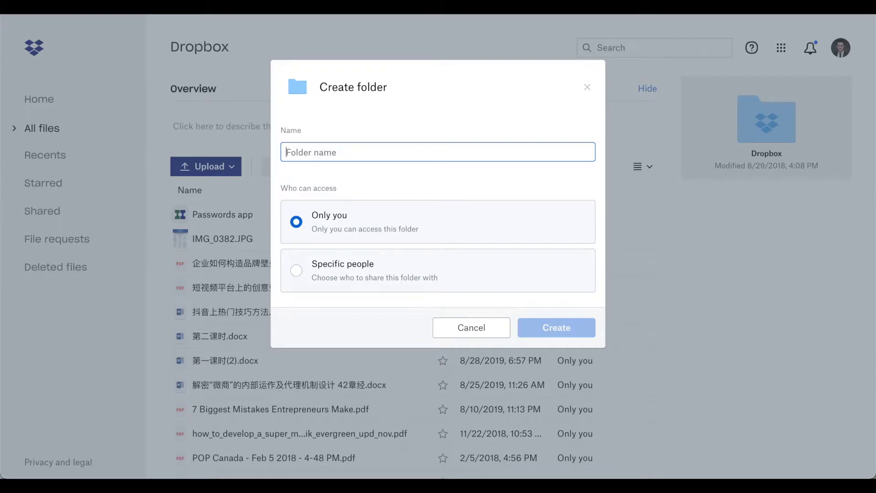
type("Client")
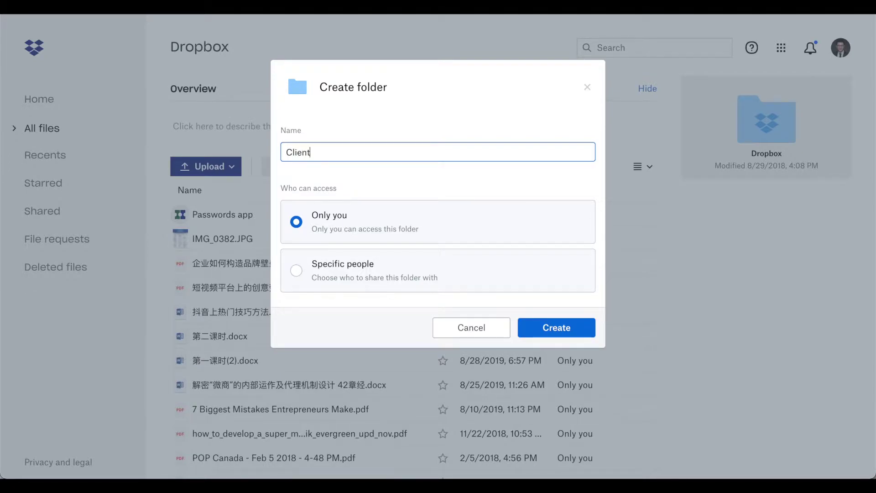
key("Return")
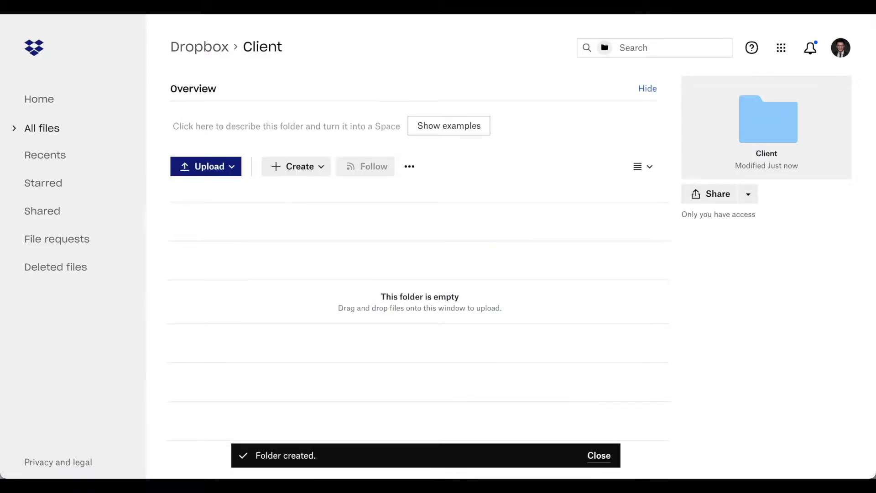
left_click(299, 170)
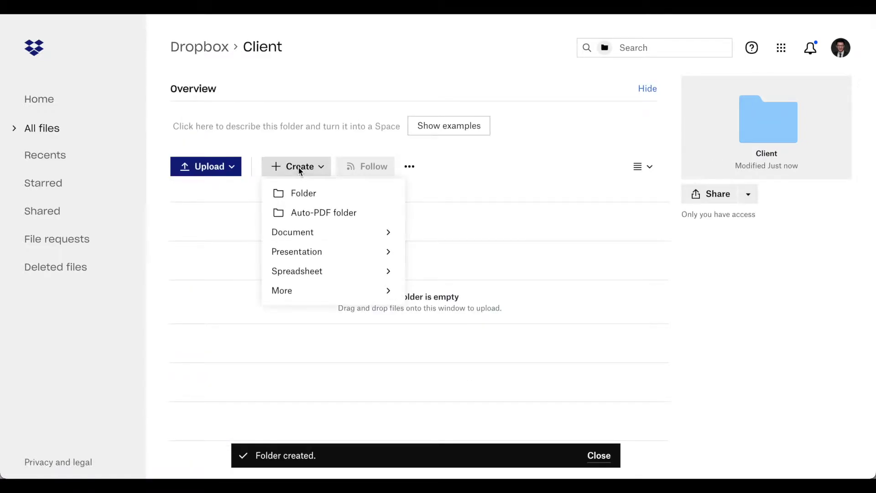
Step: Create nested folders: 'Buyer - residential', then one named for the client, then the property address
left_click(304, 194)
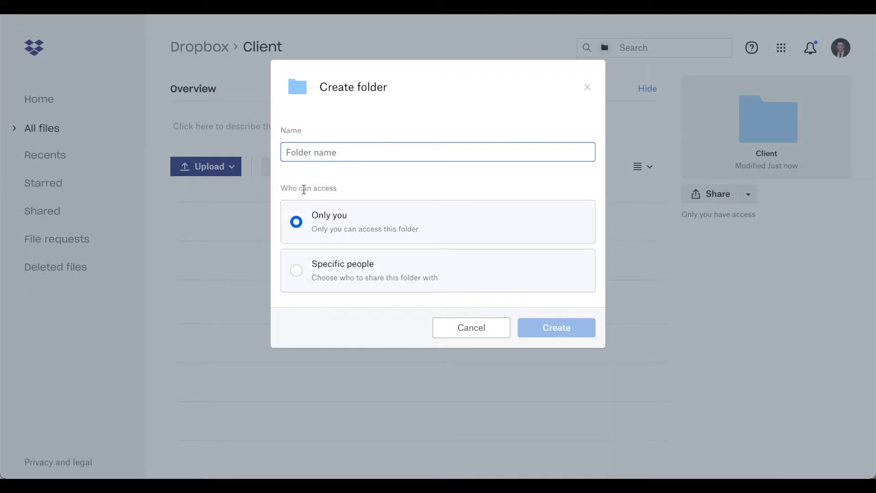
type("Buyer")
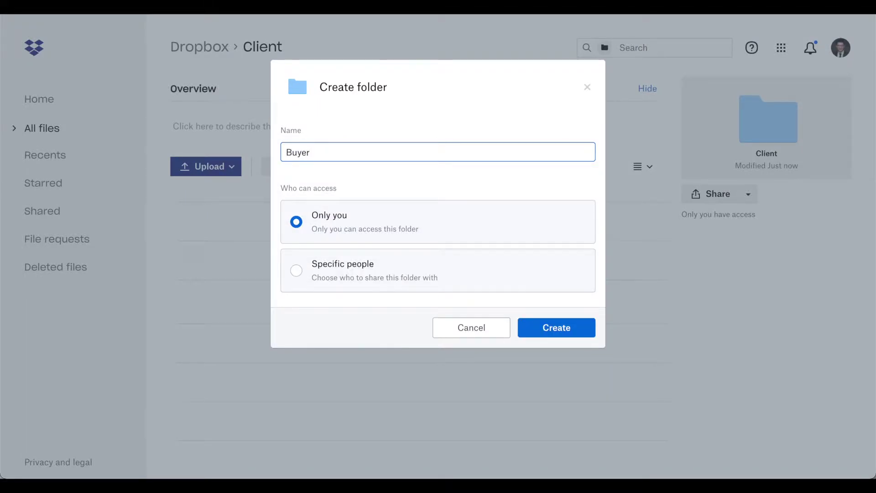
type(" - residential")
key("Return")
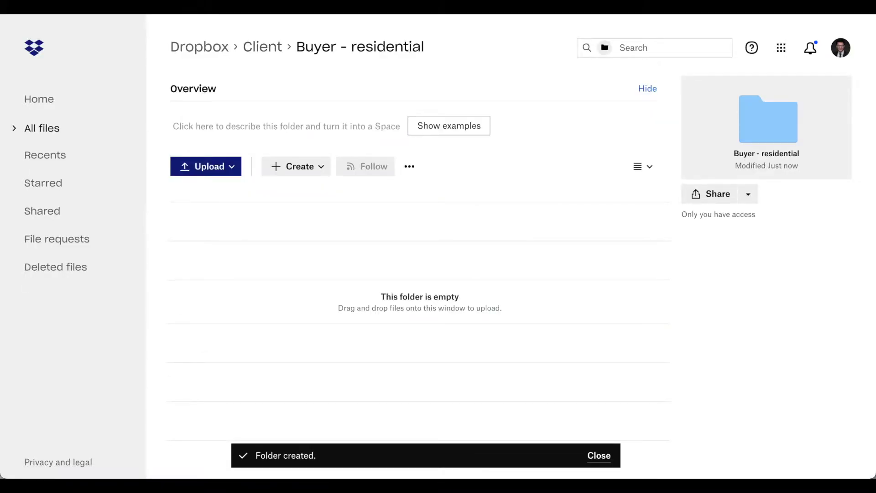
left_click(294, 168)
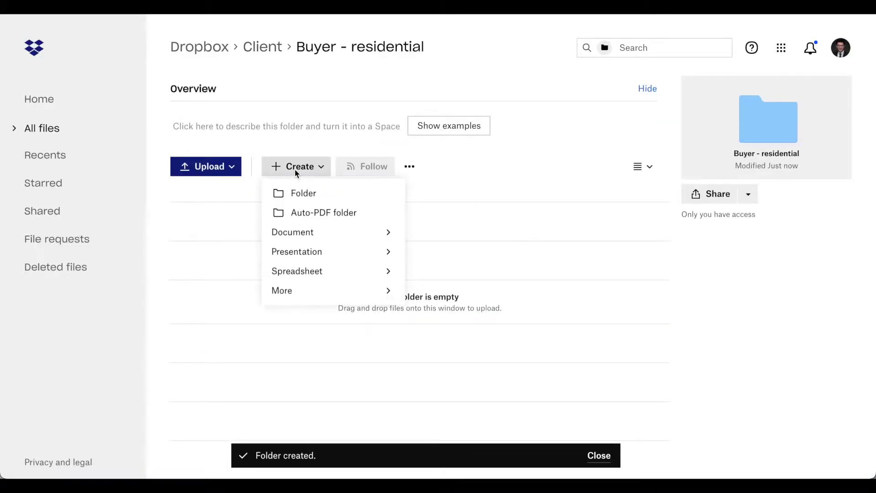
left_click(299, 193)
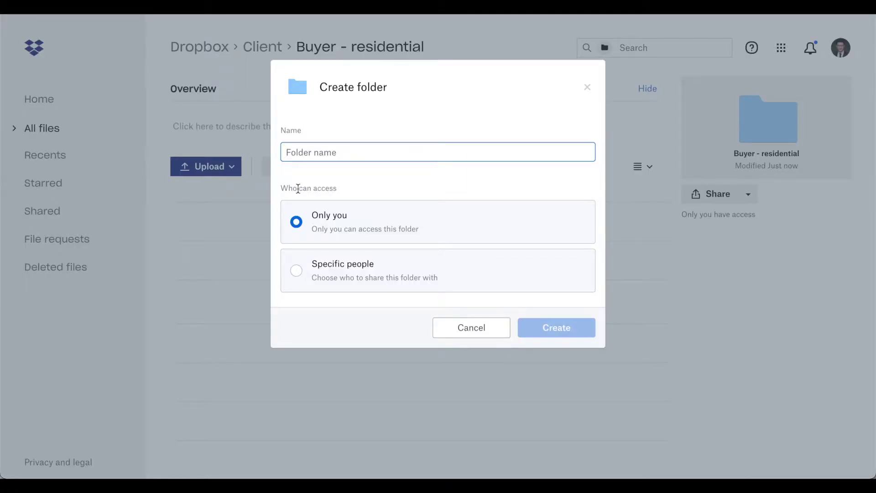
key("Return")
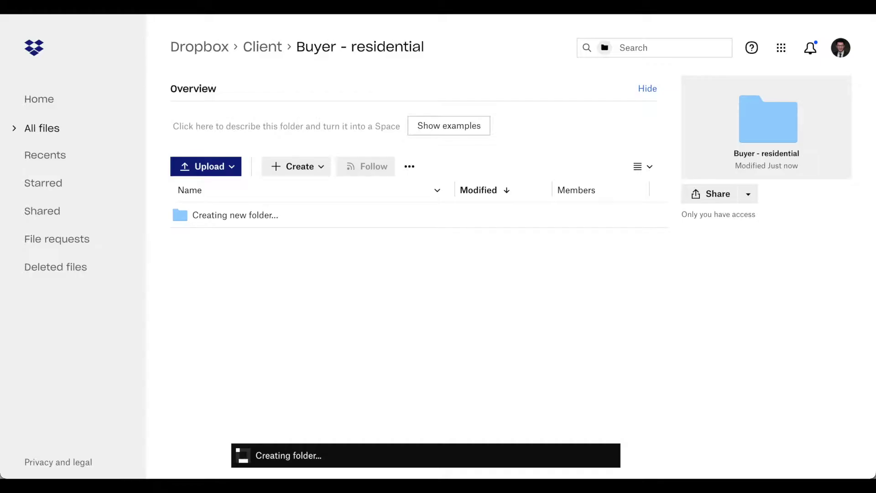
left_click(312, 167)
left_click(302, 193)
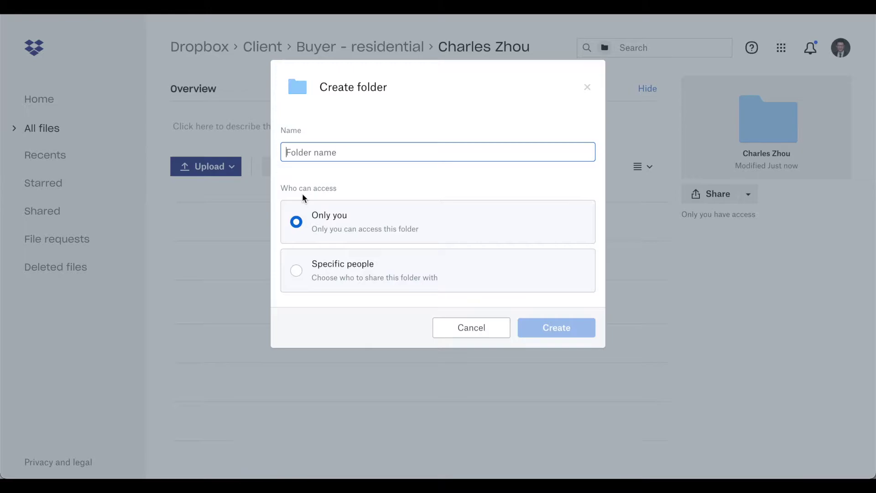
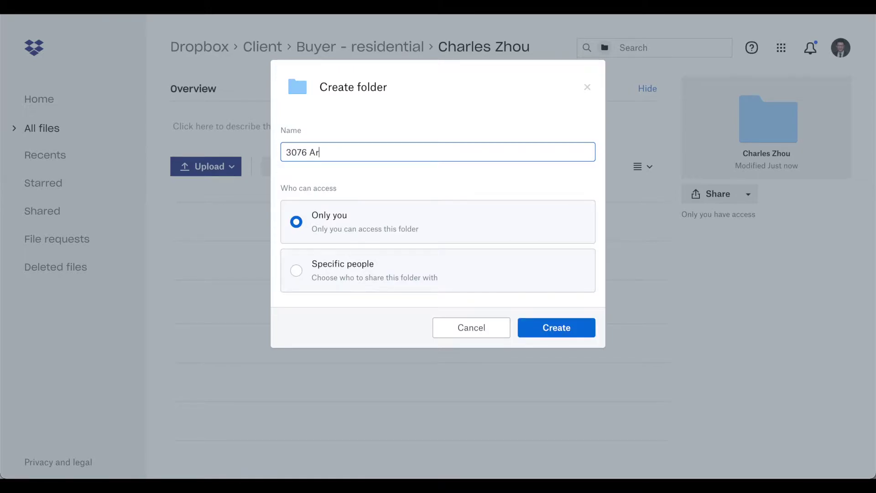
key("Return")
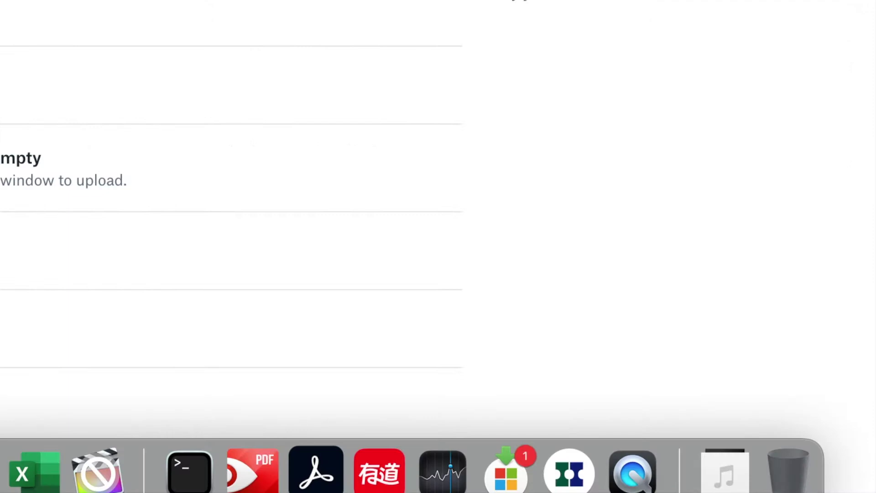
Step: Copy the Normal Sale - Buyer checklist from Notes and begin the property folder's Overview
left_click(297, 475)
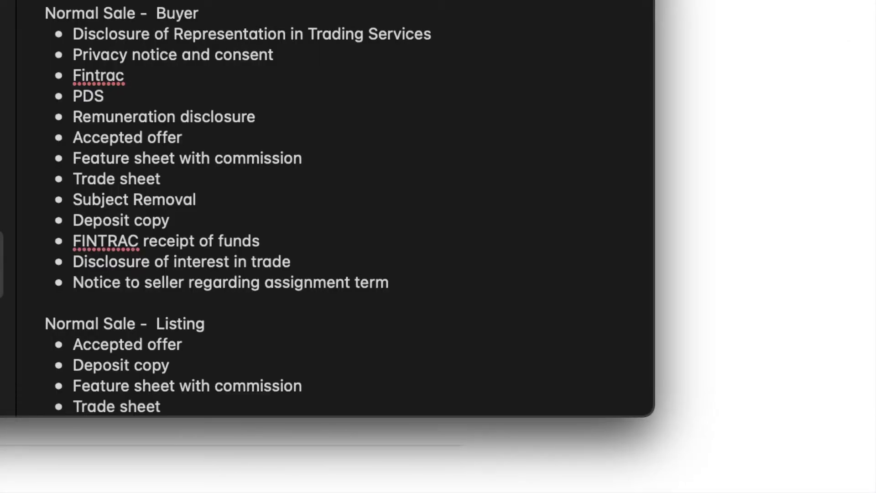
left_click(404, 286)
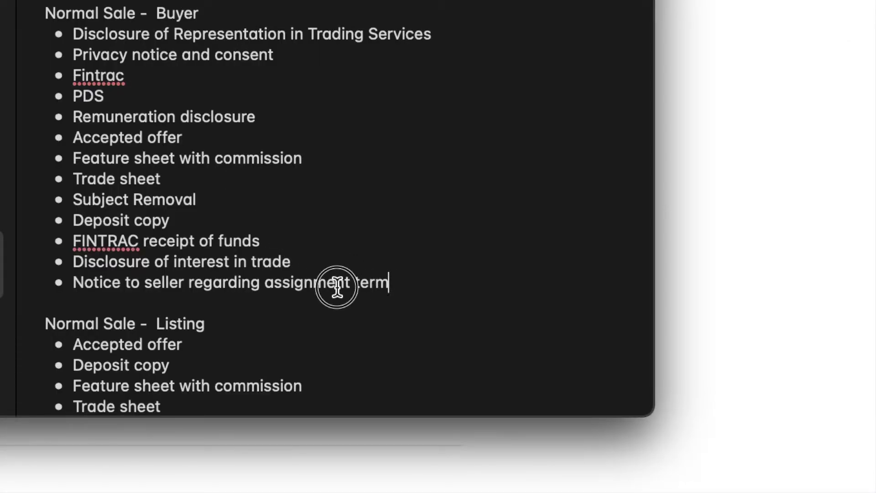
left_click_drag(337, 286, 73, 40)
key("ctrl+c")
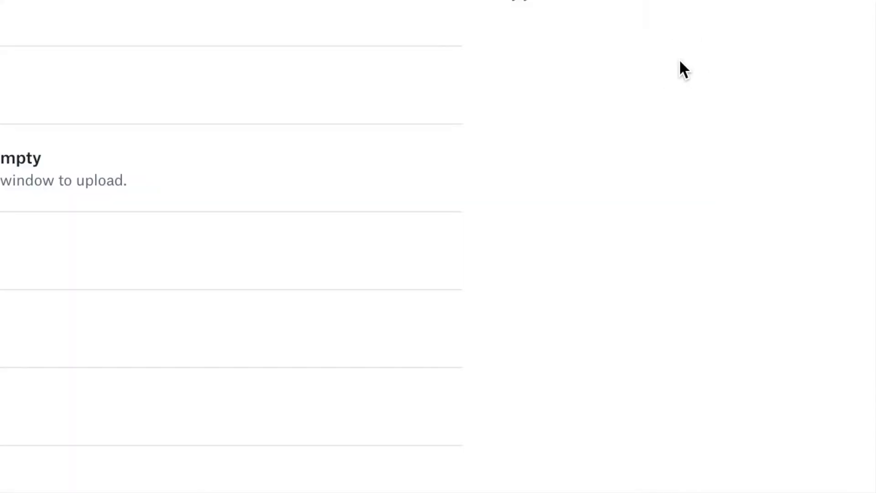
left_click(178, 129)
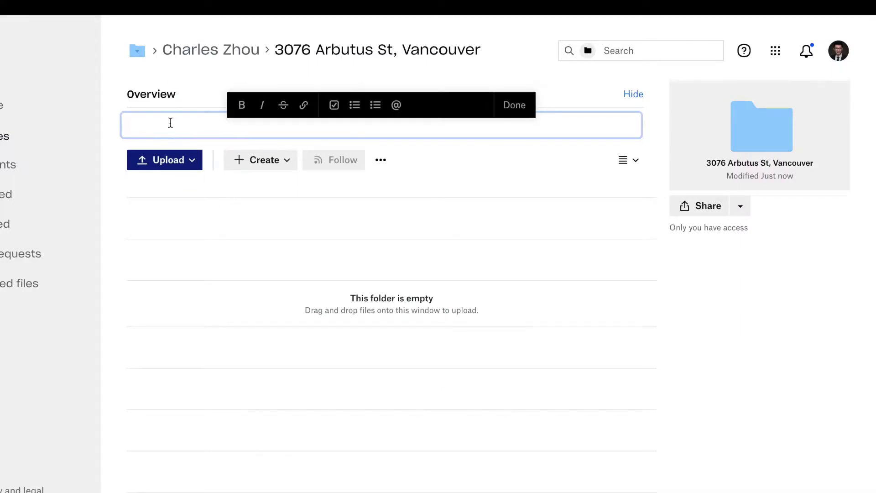
Step: Paste the buyer checklist into the folder Overview and convert it to to-do checkboxes
key("ctrl+v")
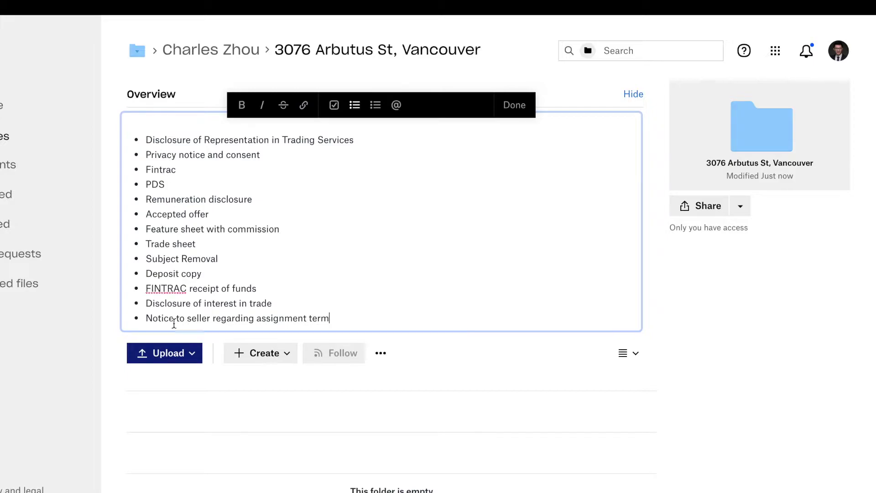
left_click_drag(333, 323, 132, 120)
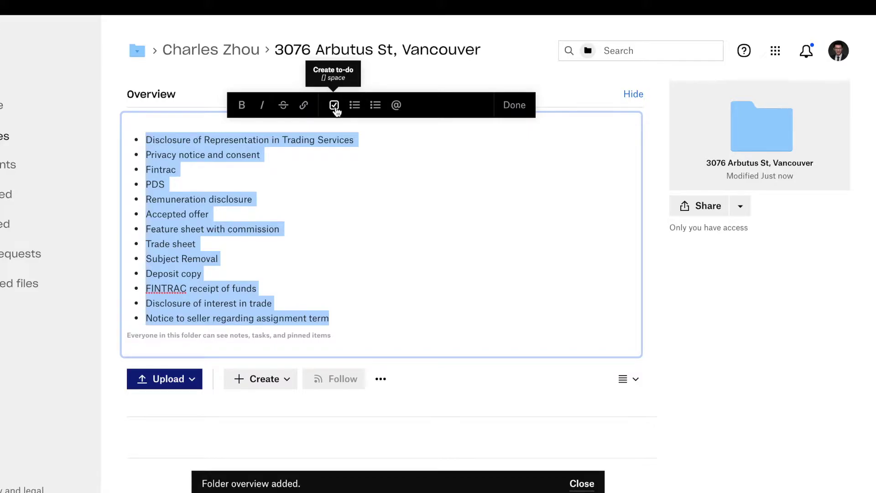
left_click(335, 106)
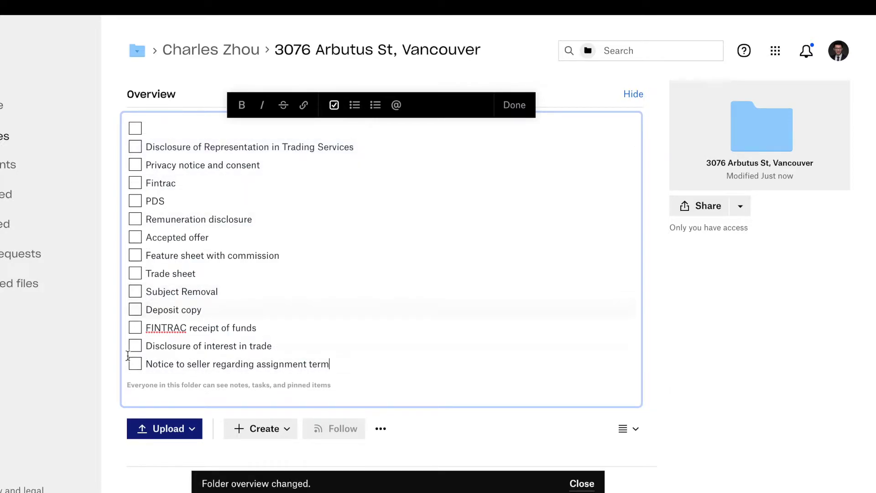
Step: Tick Accepted offer, PDS, Remuneration disclosure, Fintrac and Privacy notice as done
left_click(137, 240)
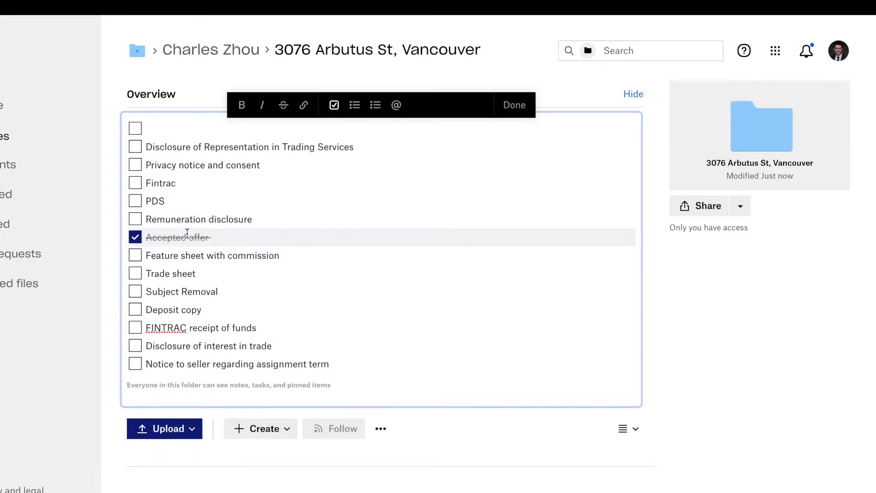
left_click(136, 202)
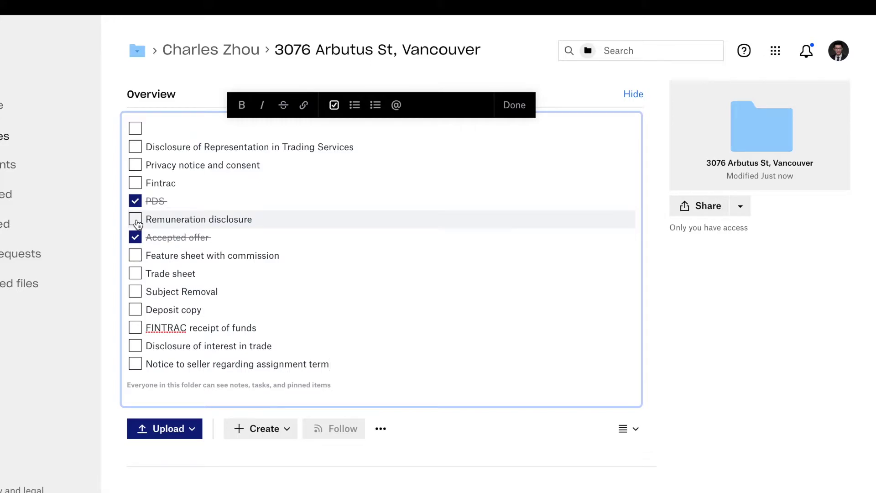
left_click(137, 221)
left_click(137, 183)
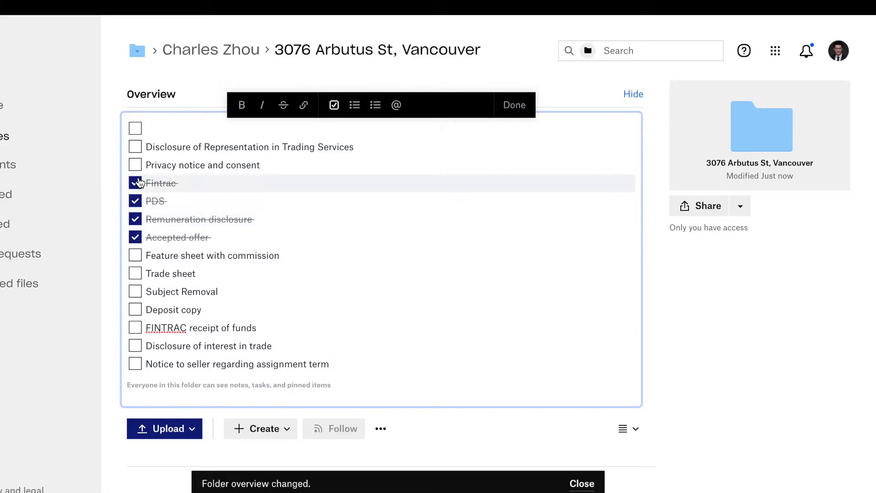
left_click(137, 166)
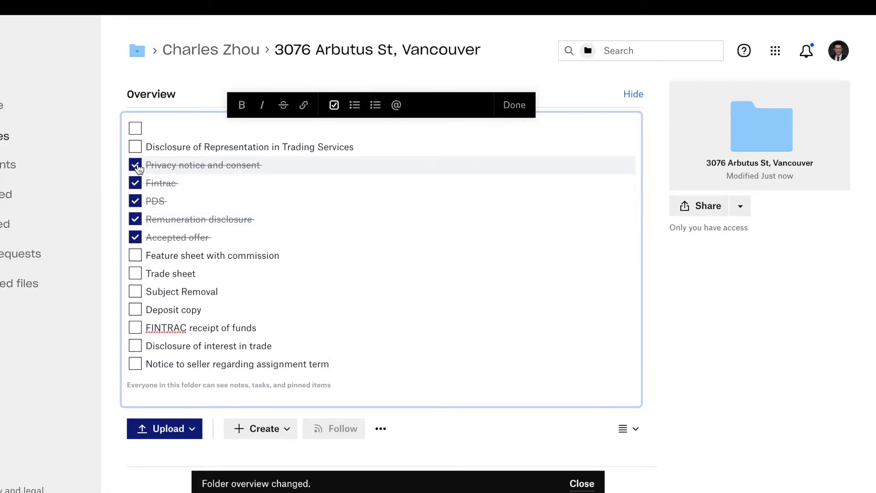
scroll(214, 329, "down", 3)
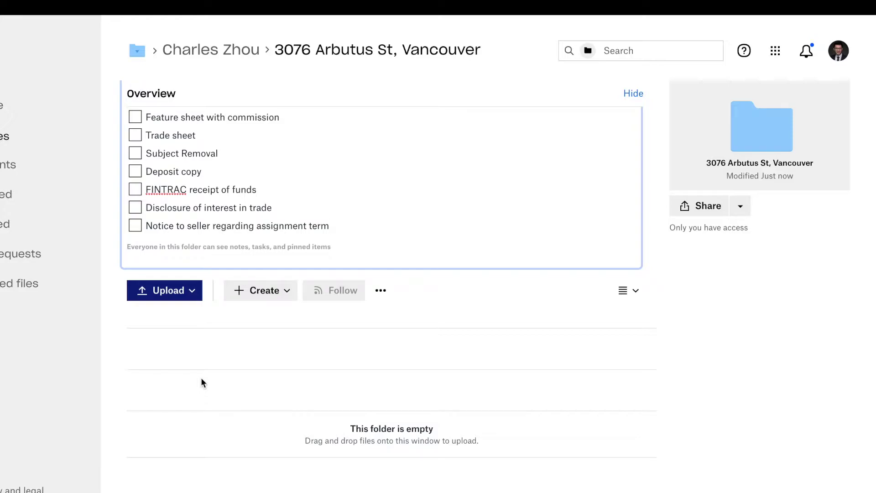
scroll(205, 376, "up", 3)
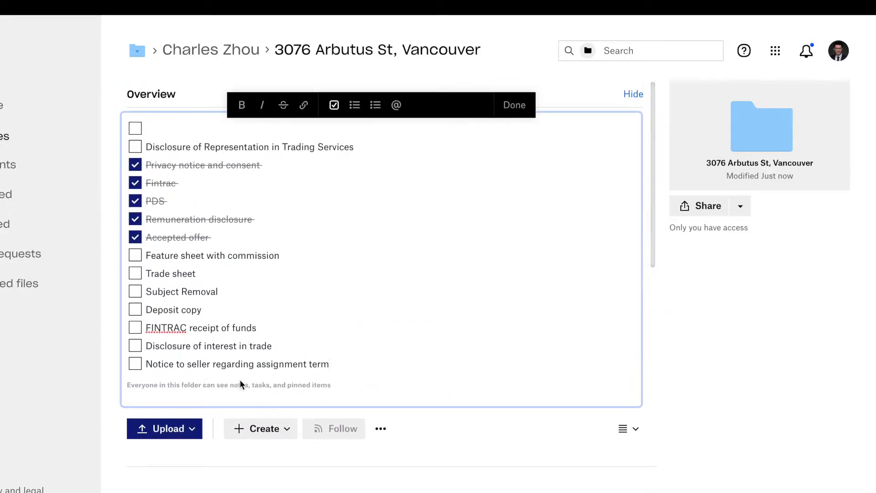
Step: Dismiss the property folder's sharing dialog without inviting anyone and return to the client's folder
left_click(708, 208)
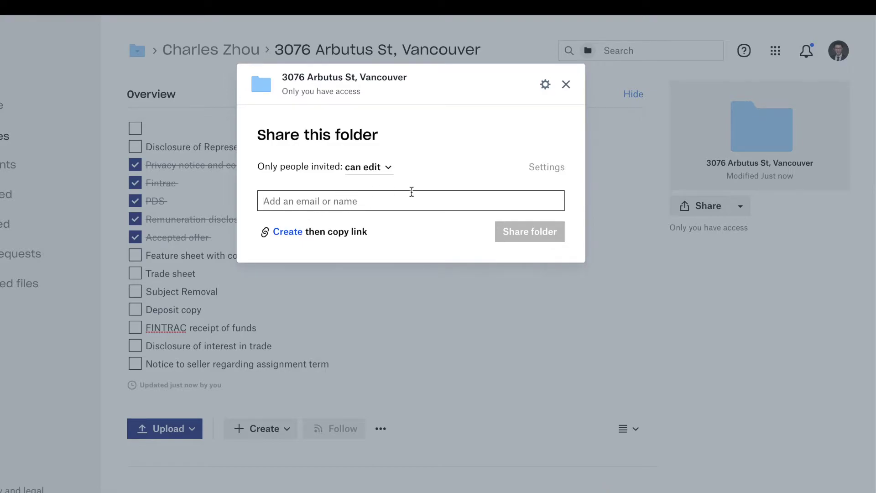
left_click(566, 85)
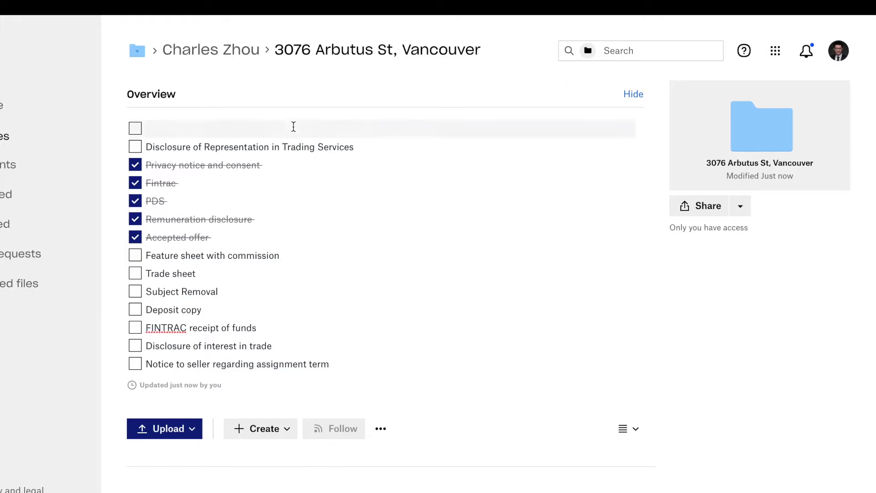
left_click(230, 52)
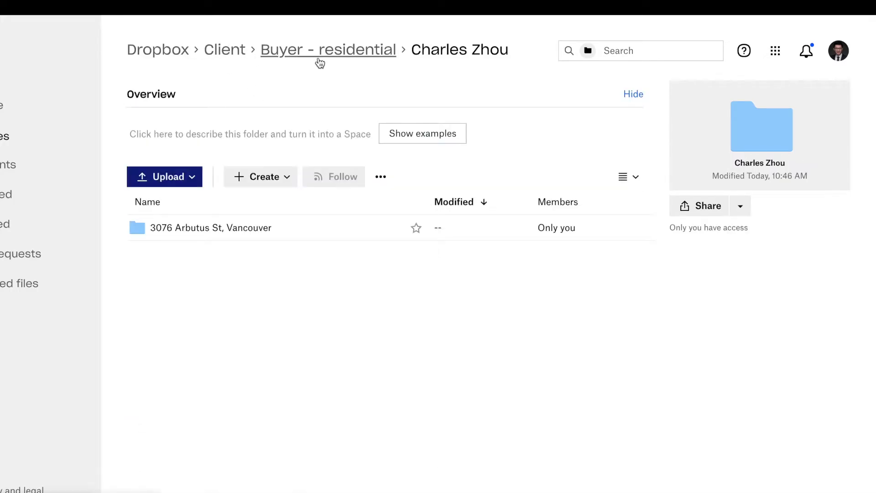
Step: Create a 'Seller - residential' folder inside Client
left_click(231, 54)
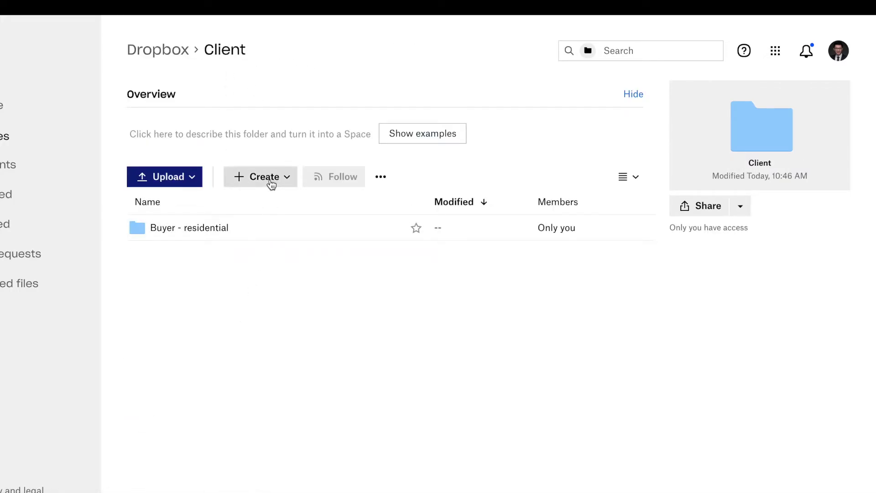
left_click(269, 178)
left_click(277, 207)
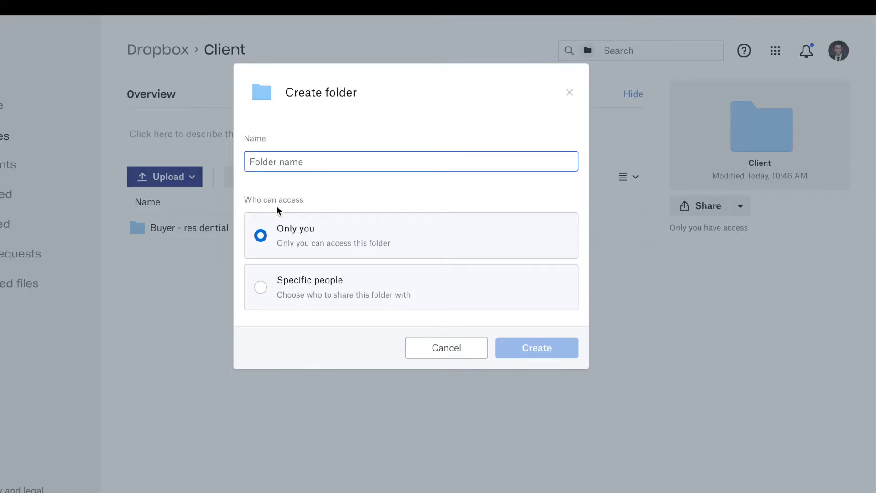
type("Seller")
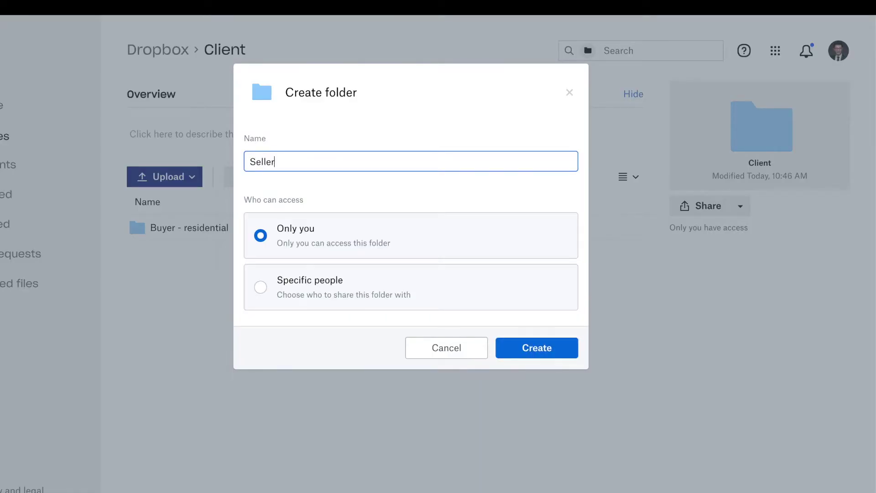
type(" - residential")
key("Return")
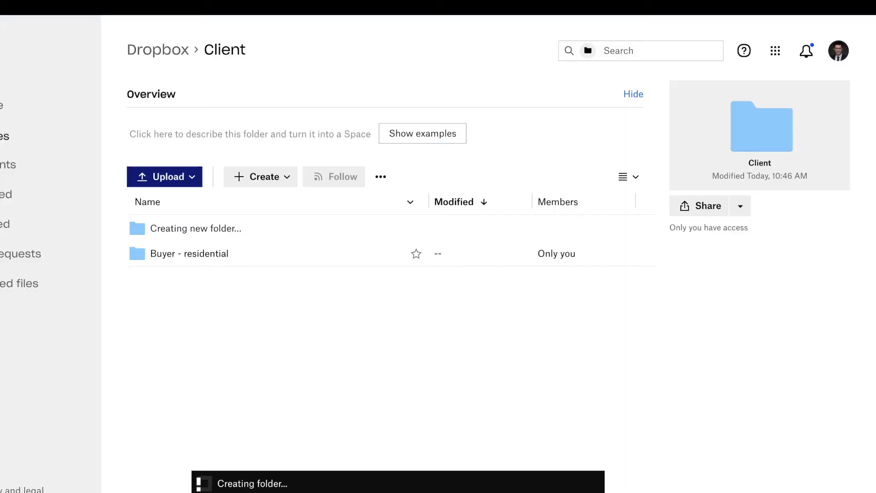
Step: Inside it, create a client-named folder containing a property-address folder
left_click(257, 176)
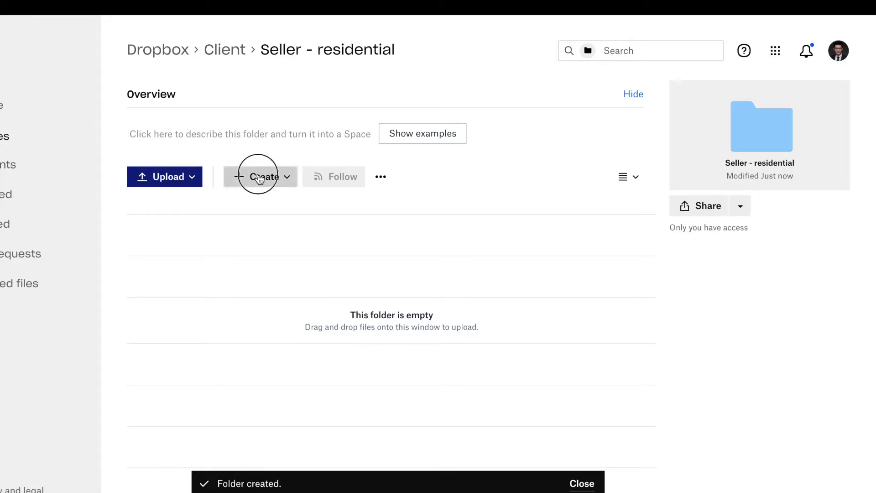
left_click(250, 204)
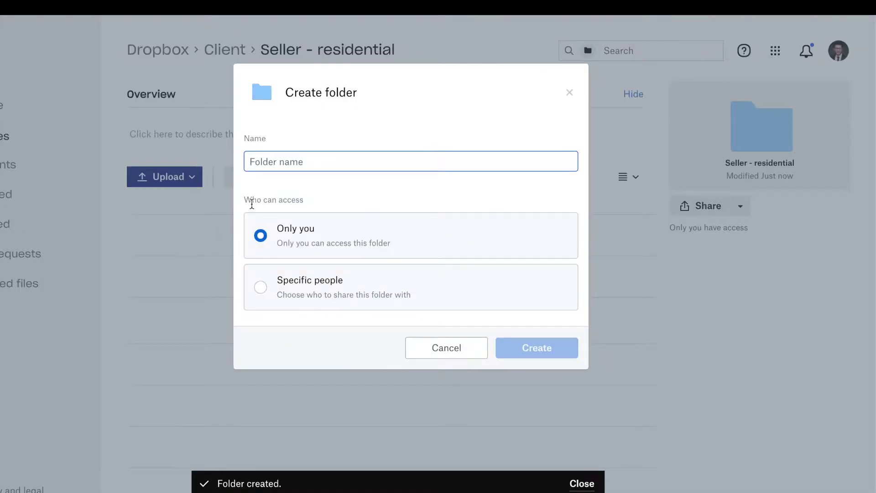
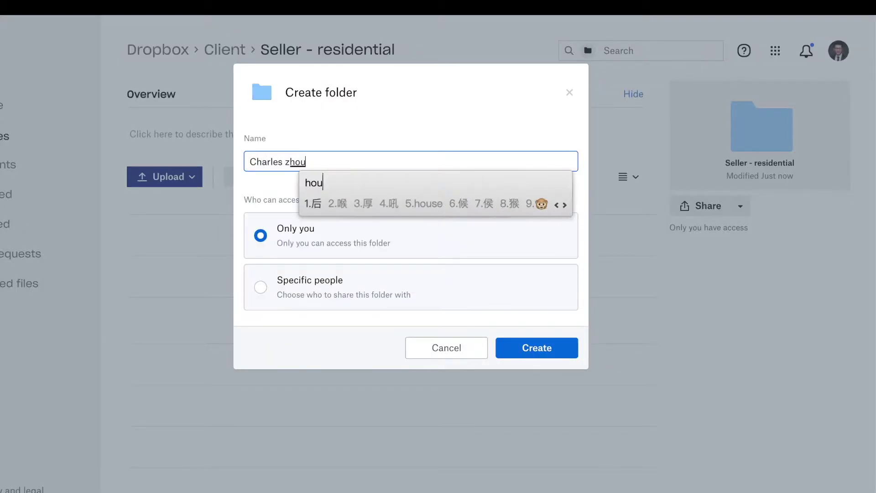
type("Zhou")
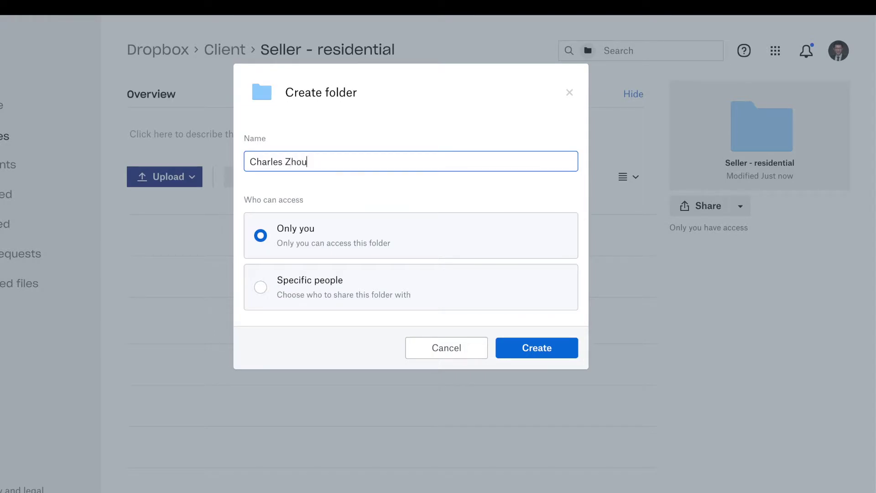
key("Return")
left_click(271, 177)
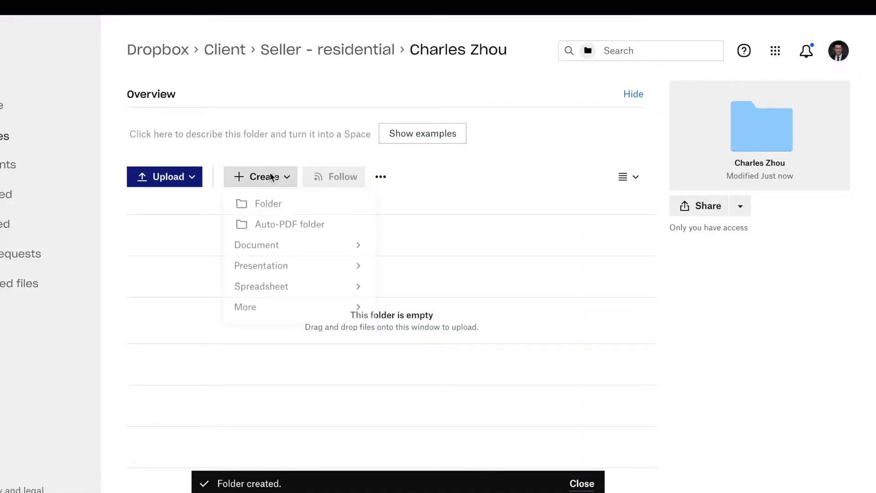
left_click(258, 210)
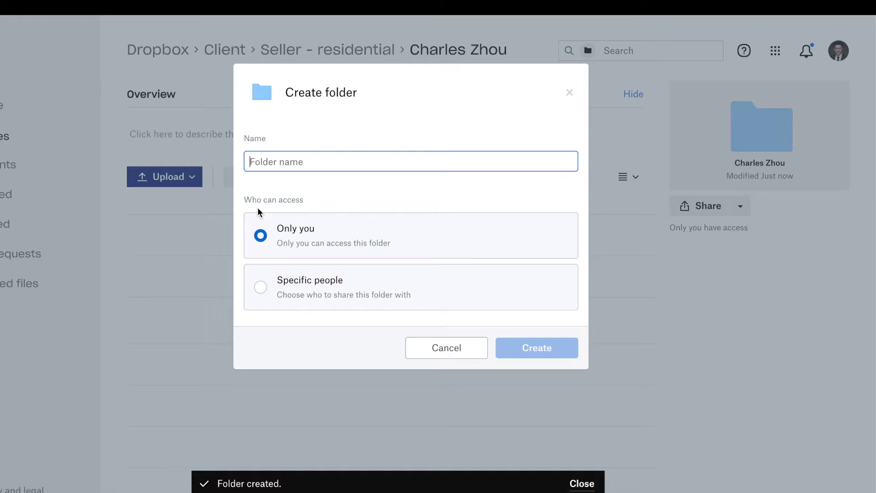
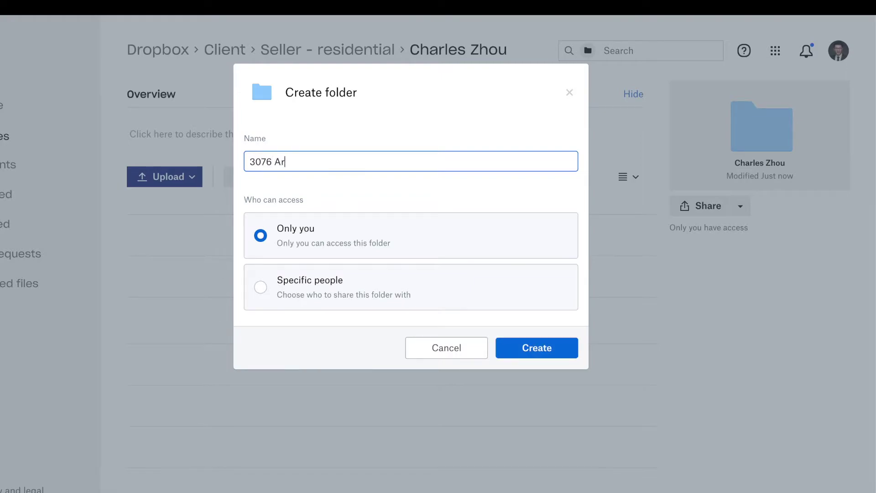
key("Return")
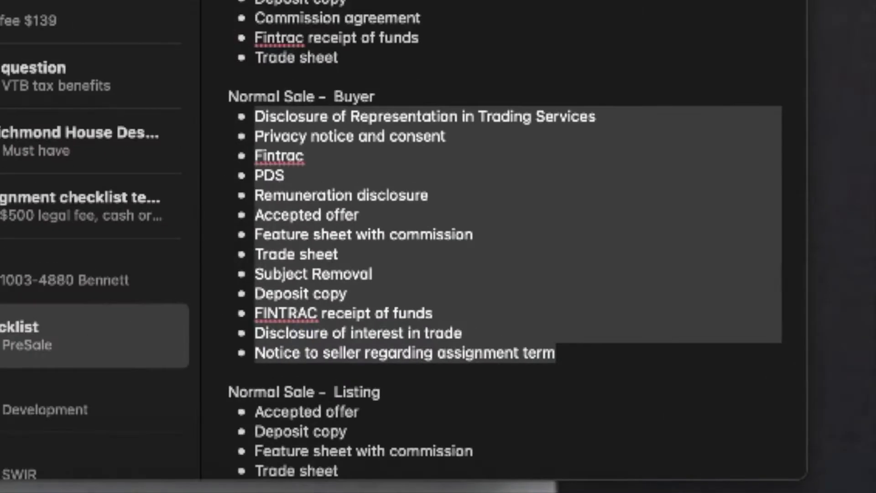
Step: Select the Normal Listing bullets in Notes, from MLS Listing agreement to FINTRAC
left_click(379, 361)
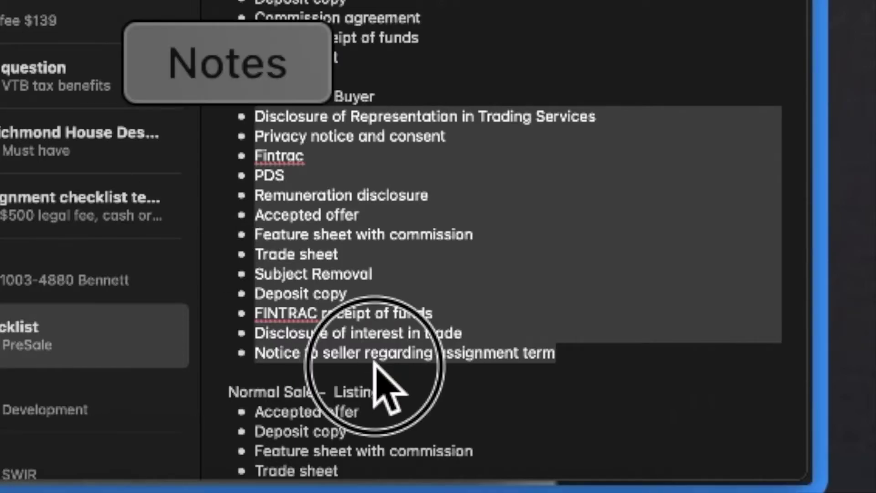
scroll(502, 256, "down", 10)
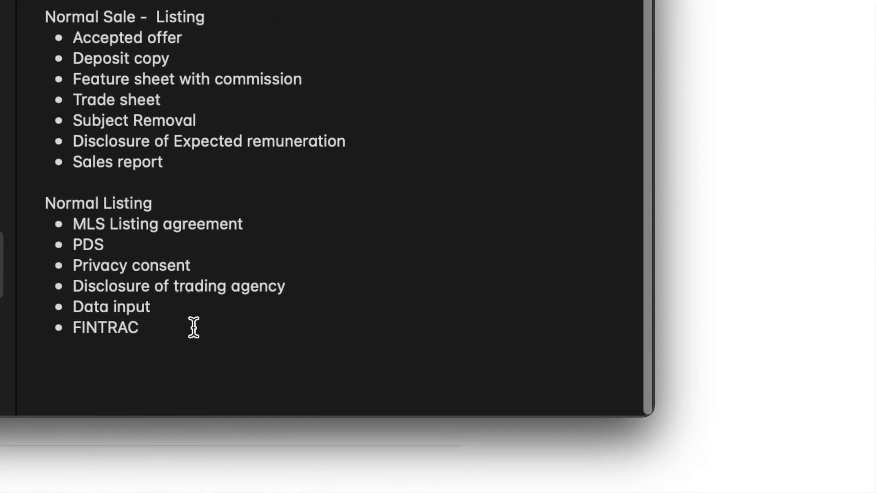
left_click_drag(193, 326, 78, 230)
key("ctrl+c")
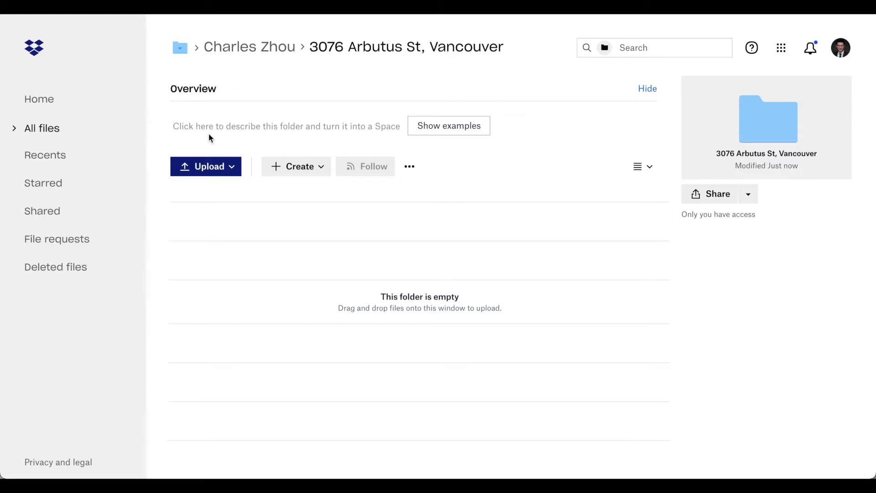
left_click(206, 130)
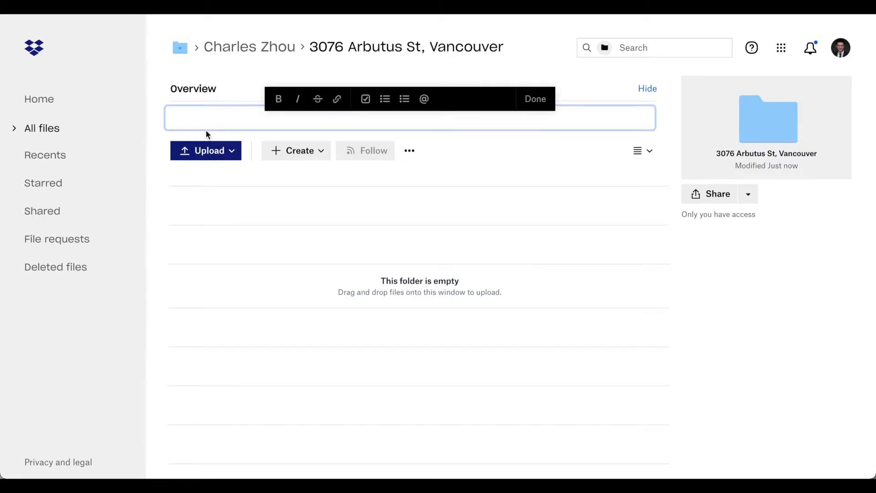
Step: Paste the Normal Listing items into the Overview and convert them to to-do checkboxes
key("ctrl+v")
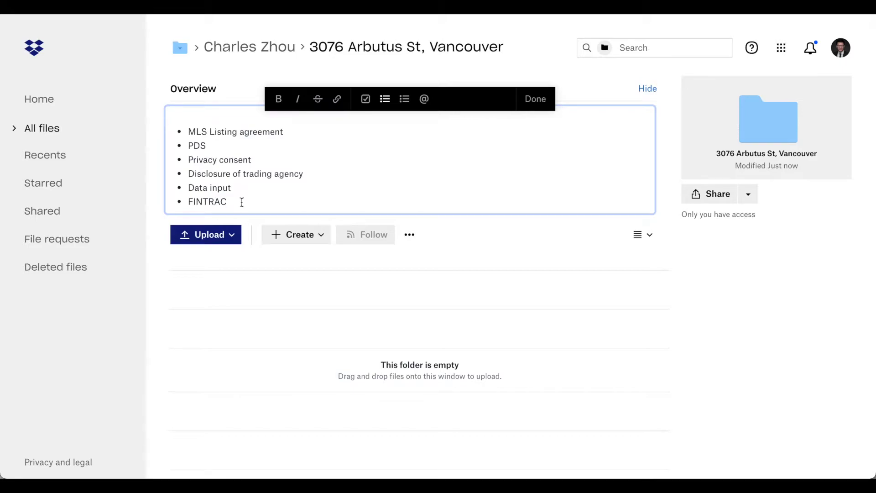
key("ctrl+a")
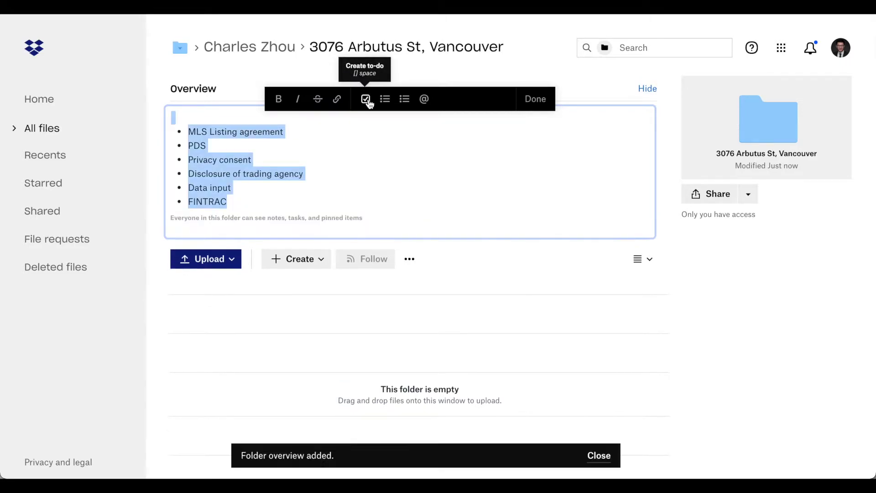
left_click(365, 99)
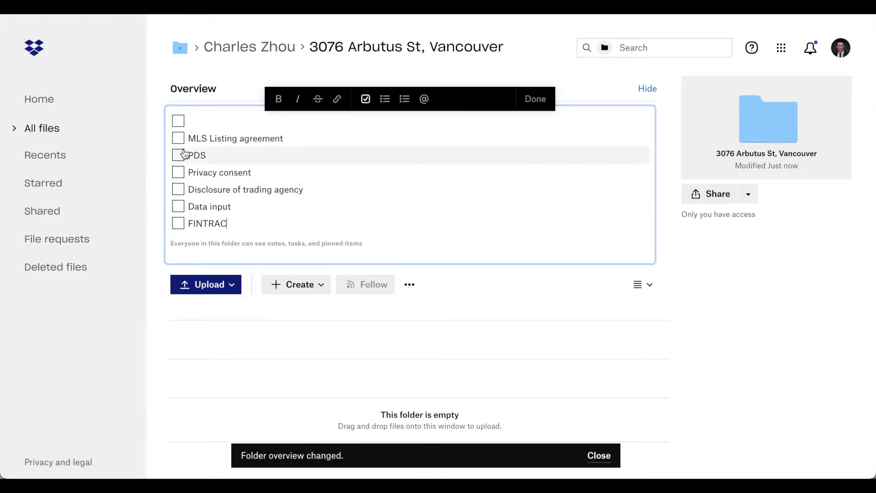
Step: Tick all six items: MLS Listing agreement, Privacy consent, Data input, FINTRAC, Disclosure of trading agency, PDS
left_click(179, 138)
left_click(184, 176)
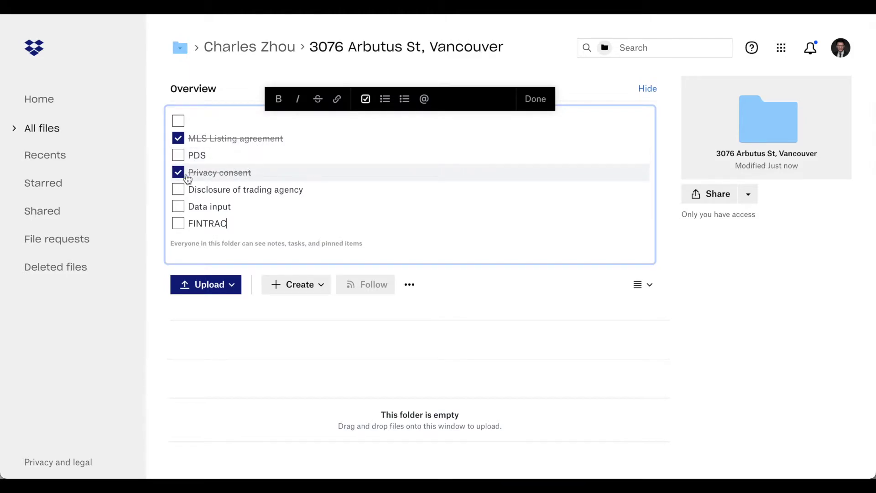
left_click(178, 208)
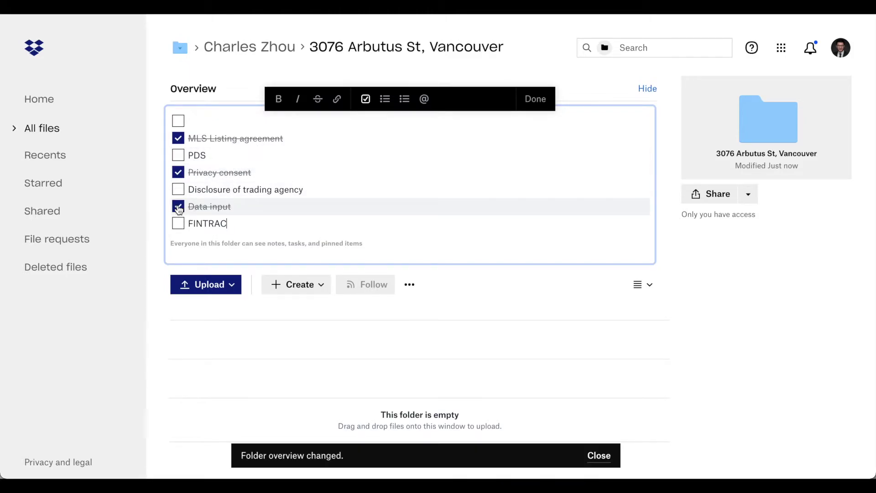
left_click(178, 224)
left_click(178, 189)
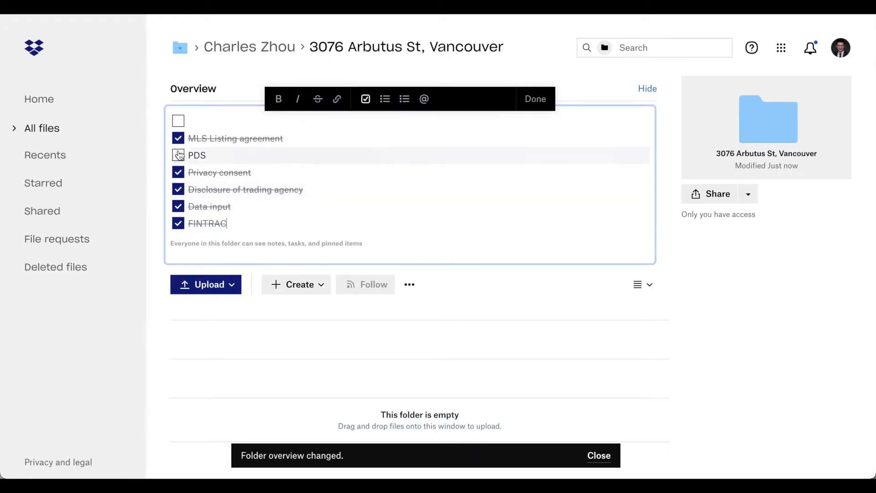
left_click(178, 155)
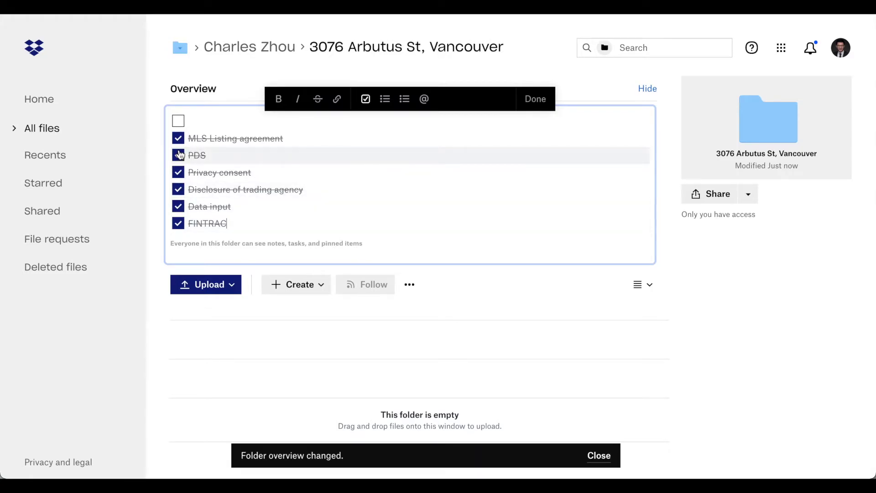
left_click(716, 193)
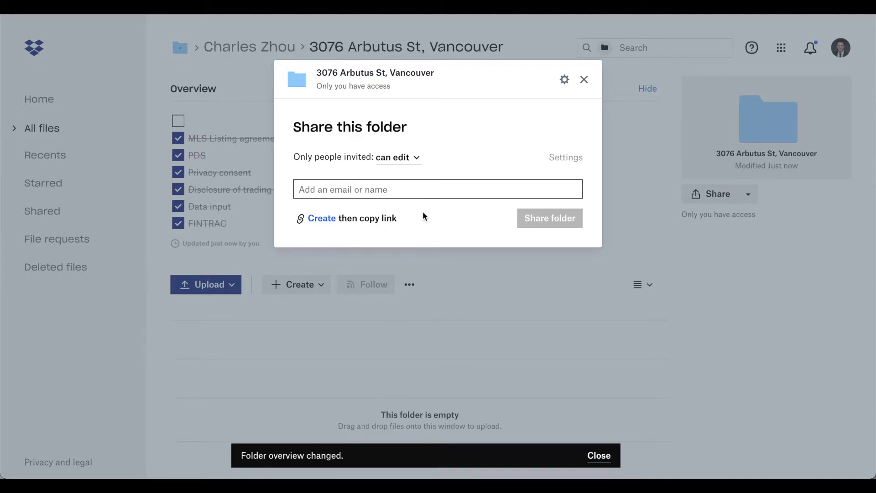
Step: Close the sharing dialog without sharing and start a new folder inside the property folder
left_click(584, 80)
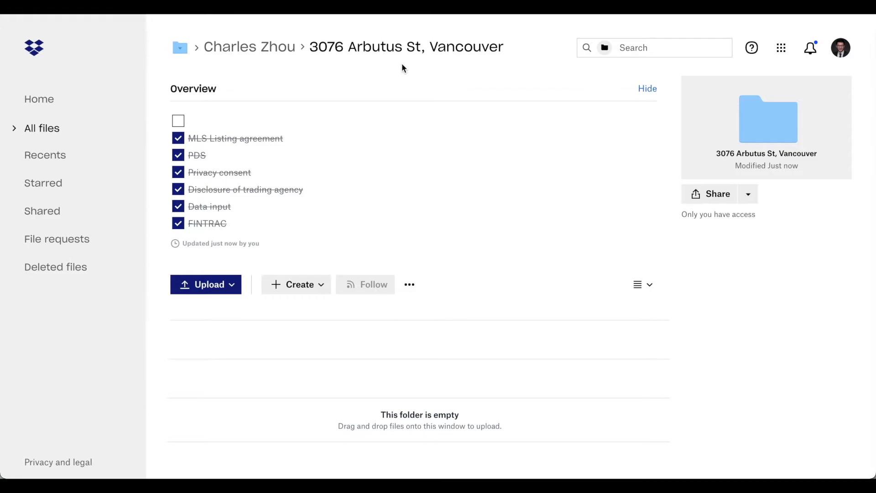
left_click(300, 284)
Step: Create an 'MLS' subfolder and select the property folder's Overview checklist to copy
left_click(298, 311)
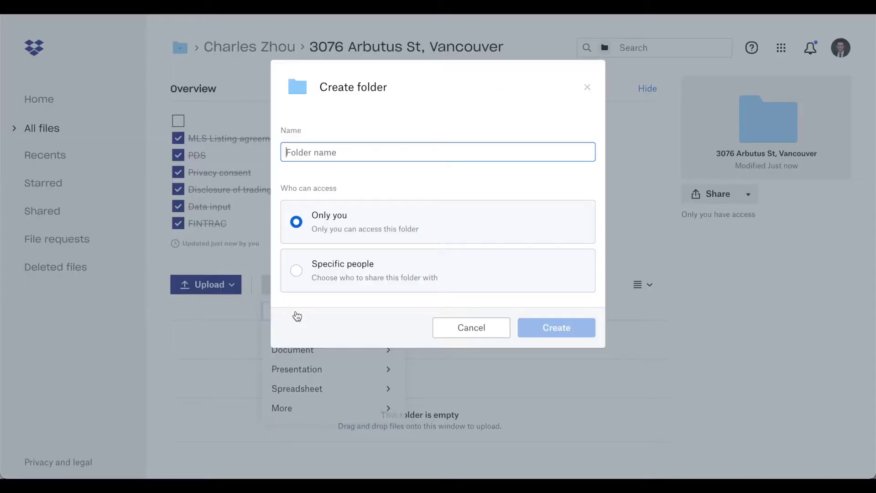
type("MLS")
key("Return")
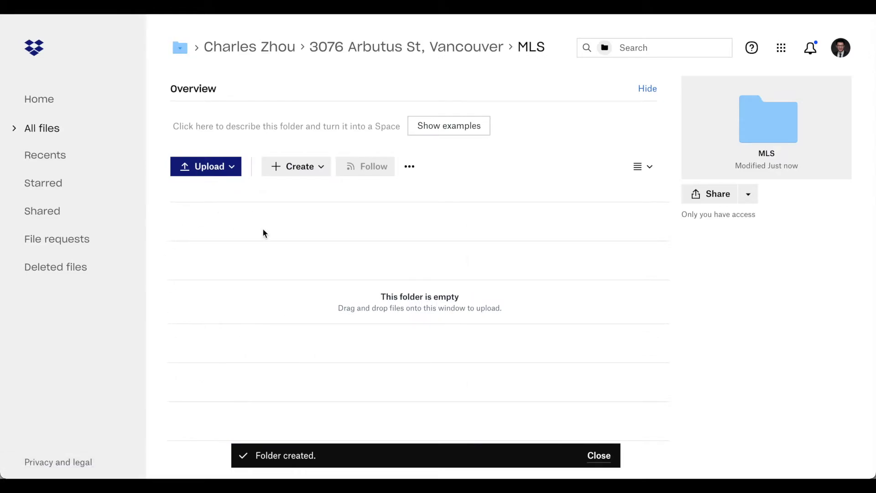
left_click(440, 52)
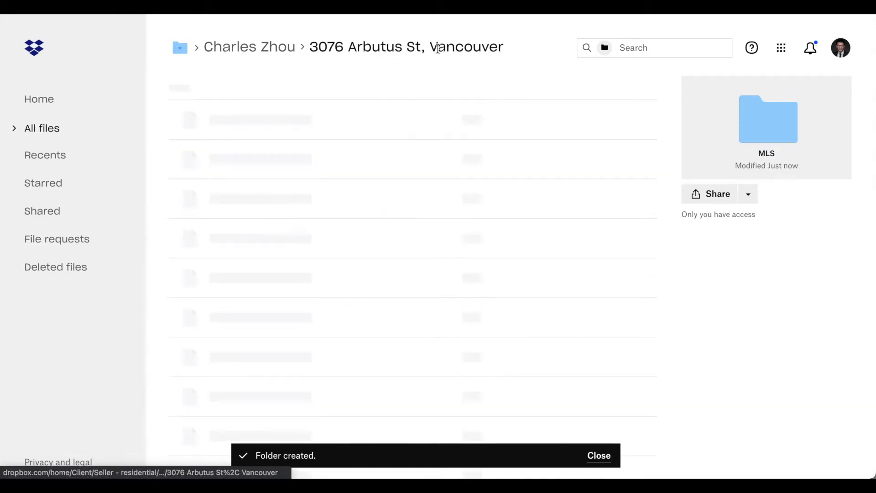
left_click(247, 216)
key("ctrl+a")
key("ctrl+c")
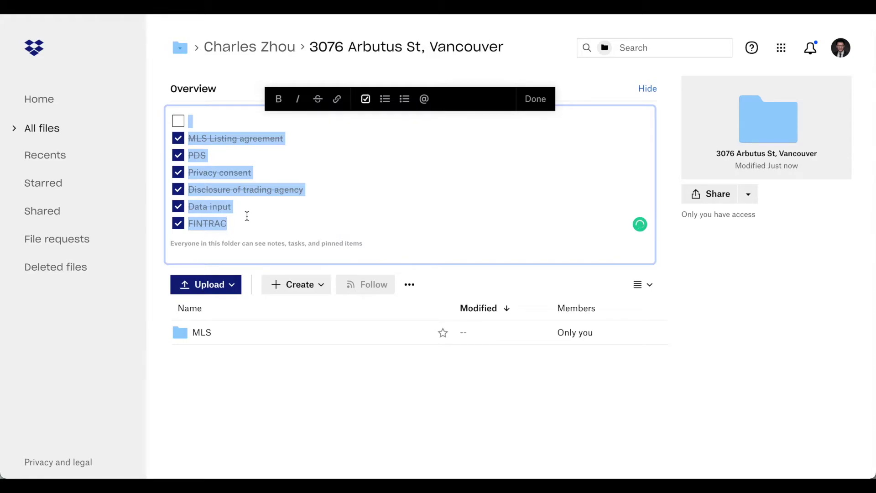
Step: Paste the checklist into MLS's Overview as six unticked to-do items
left_click(202, 333)
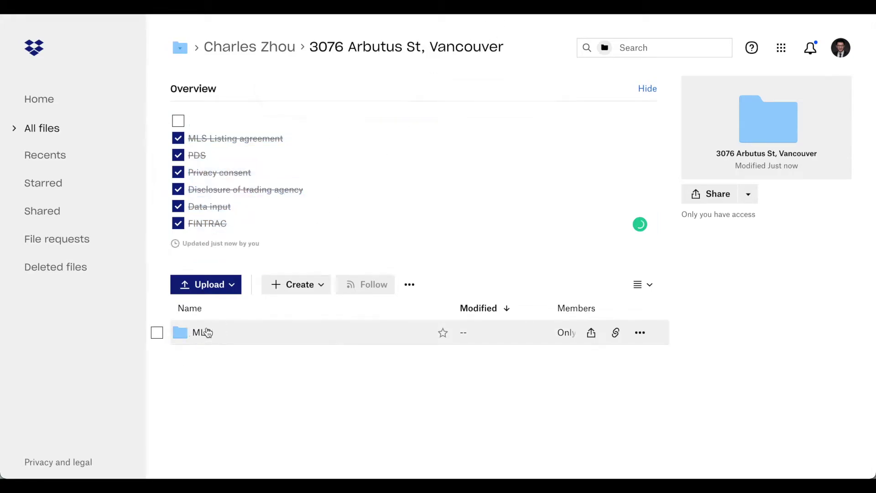
left_click(242, 136)
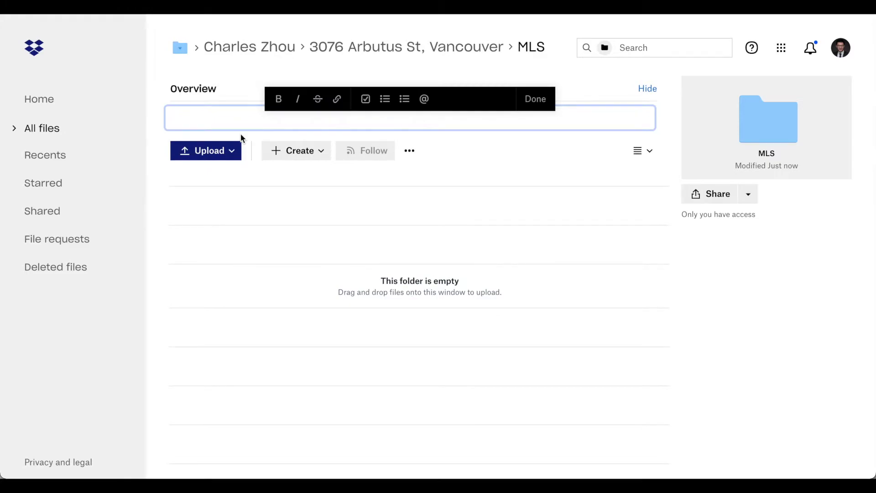
key("ctrl+v")
key("ctrl+a")
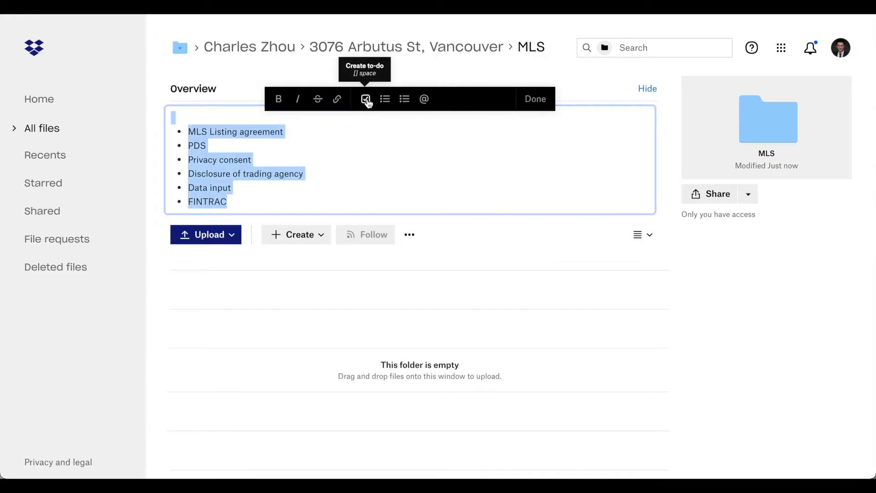
left_click(366, 100)
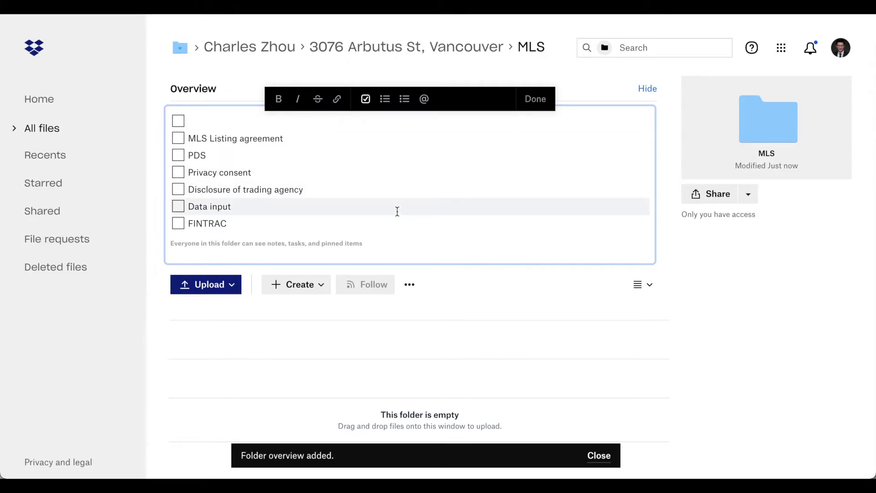
left_click(292, 374)
Step: Check the MLS folder's sharing options without sharing, leaving it private
left_click(442, 50)
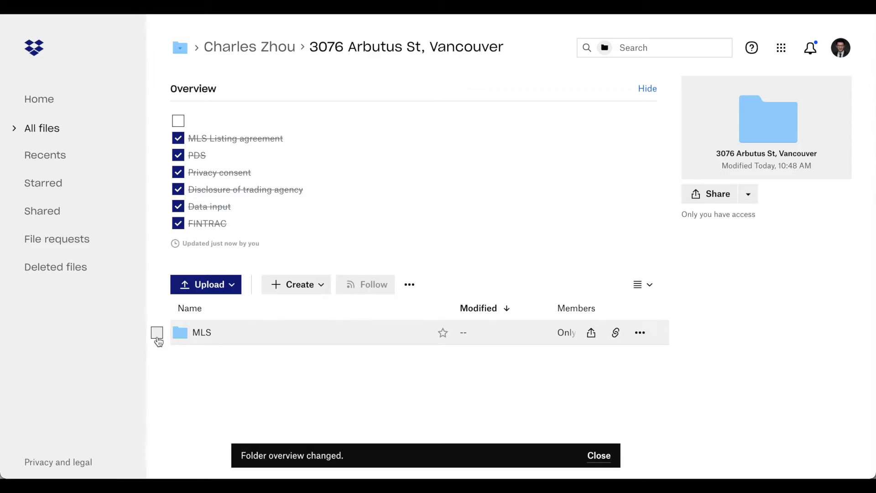
left_click(157, 332)
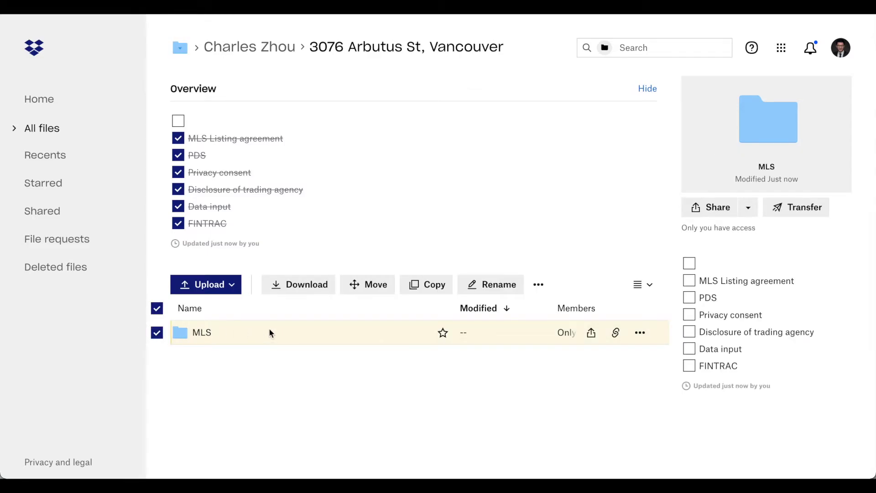
left_click(709, 209)
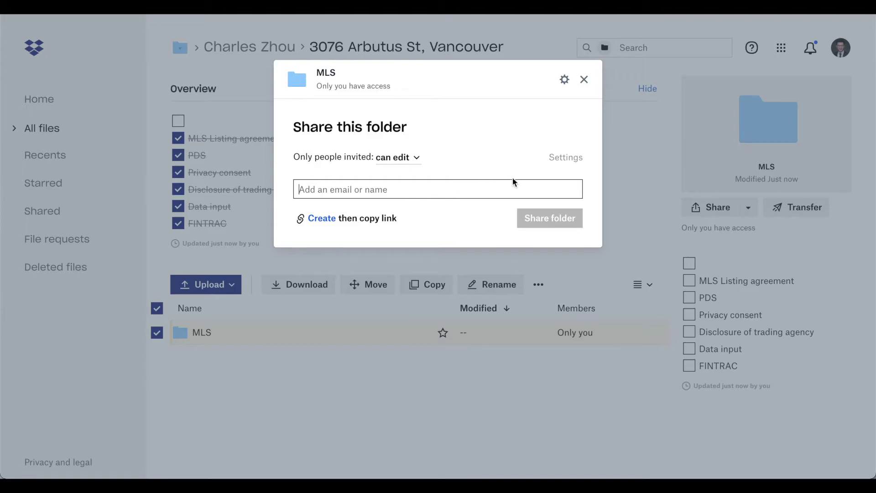
left_click(585, 80)
left_click(256, 369)
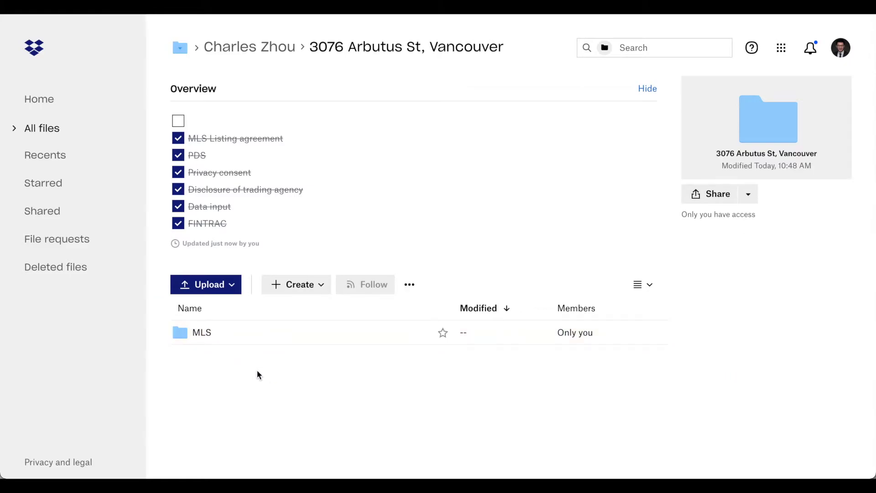
left_click(289, 284)
left_click(283, 311)
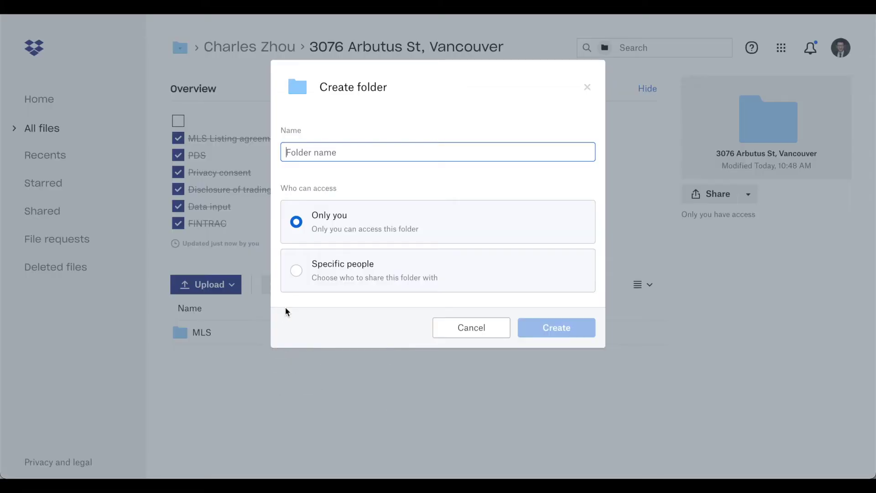
type("Offer")
key("Return")
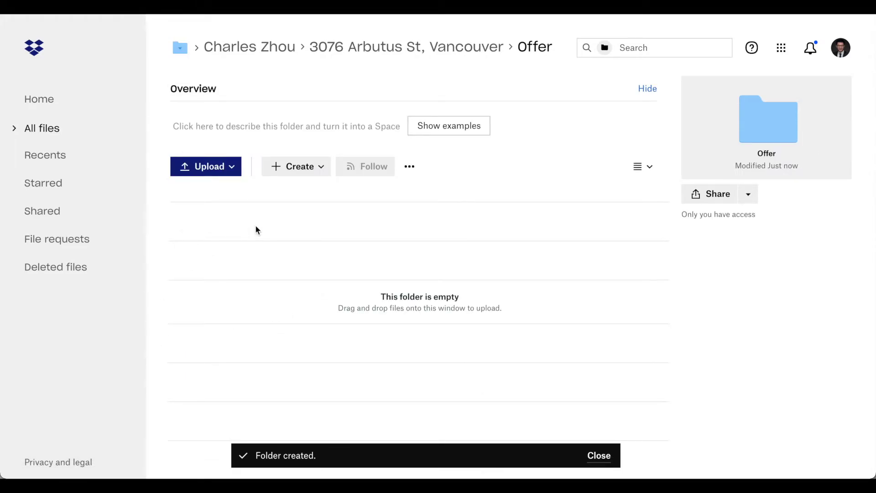
Step: Add an Agent 1 subfolder inside Offer, then navigate back up to the client's folder
left_click(302, 168)
left_click(299, 191)
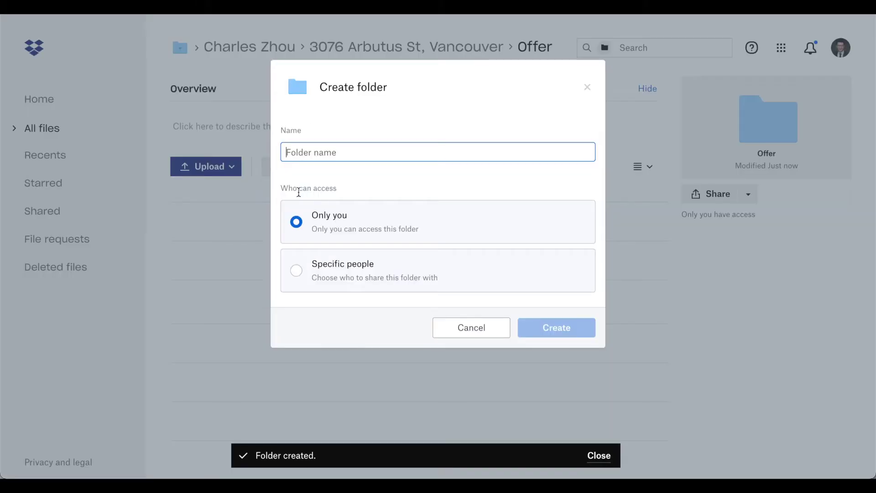
type("Agent ")
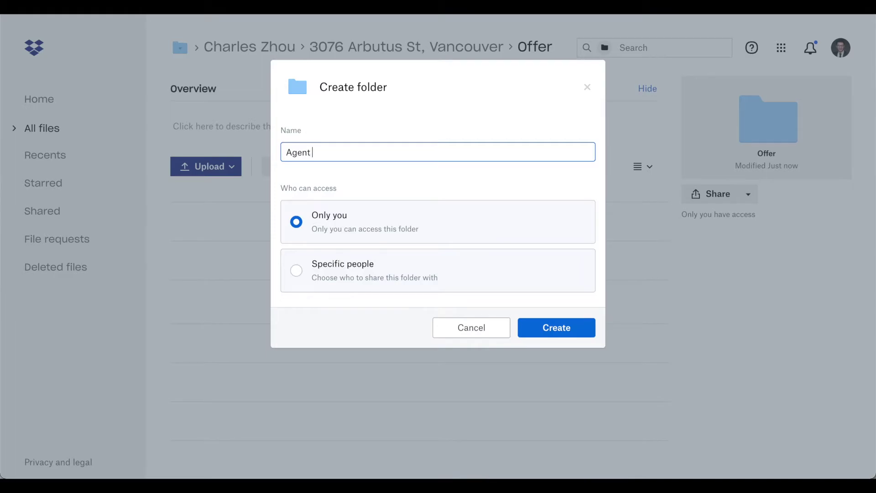
type("1")
key("Return")
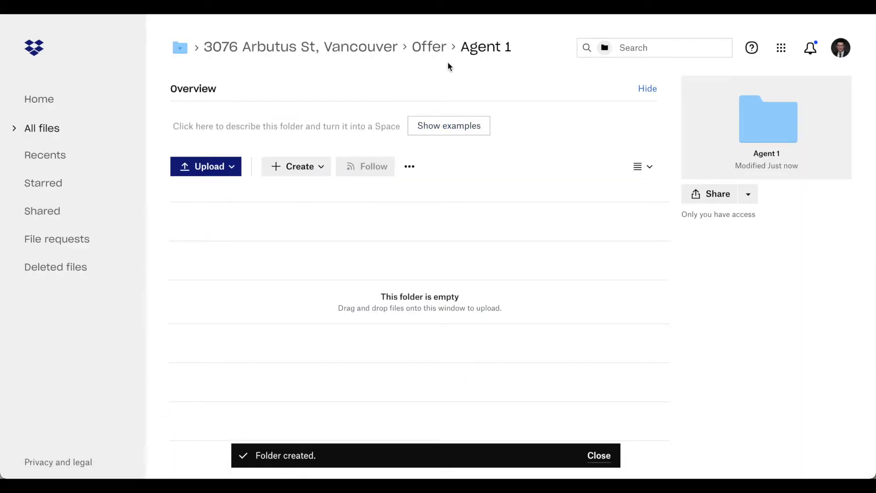
left_click(435, 52)
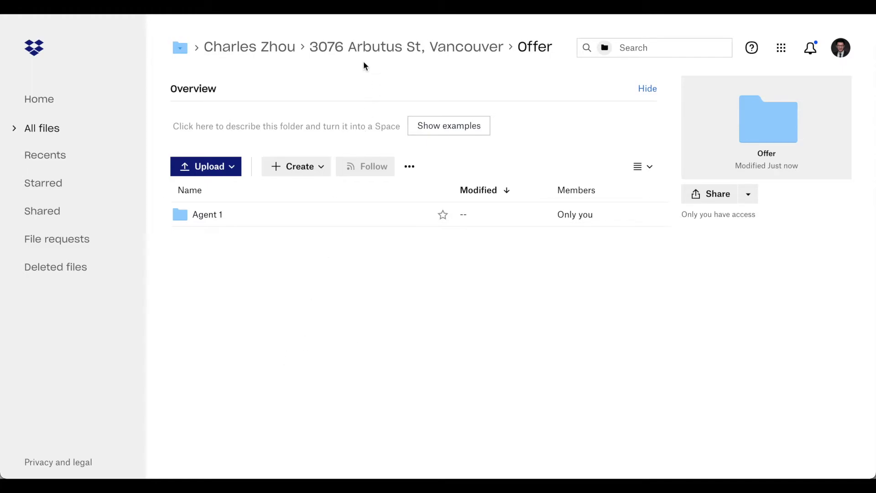
left_click(279, 56)
Step: Go up to the Client folder and create a Database folder there
left_click(275, 52)
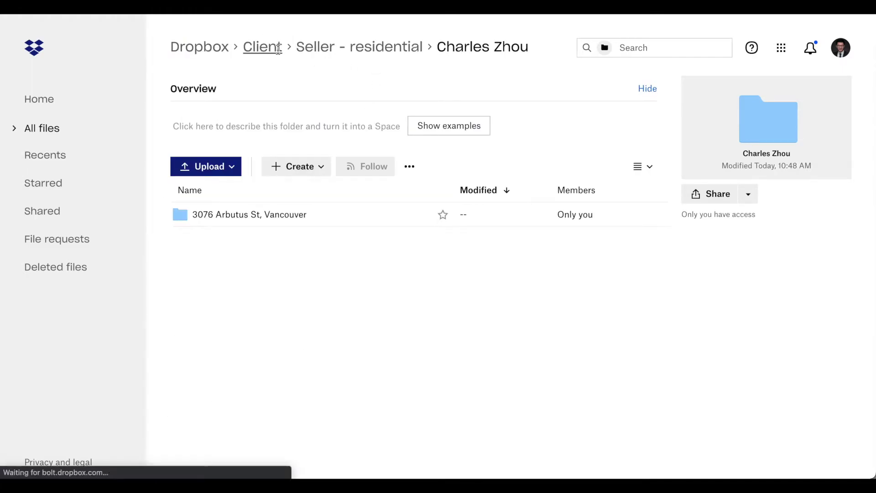
left_click(297, 167)
left_click(295, 192)
type("Database")
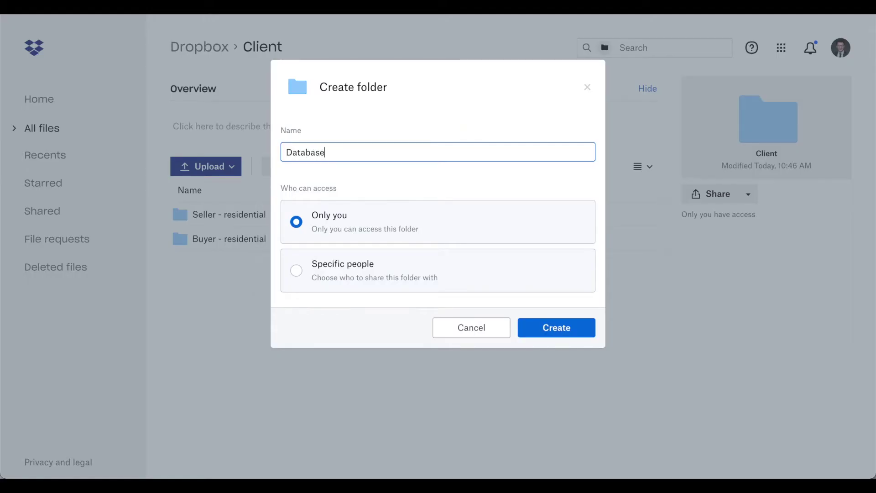
key("Return")
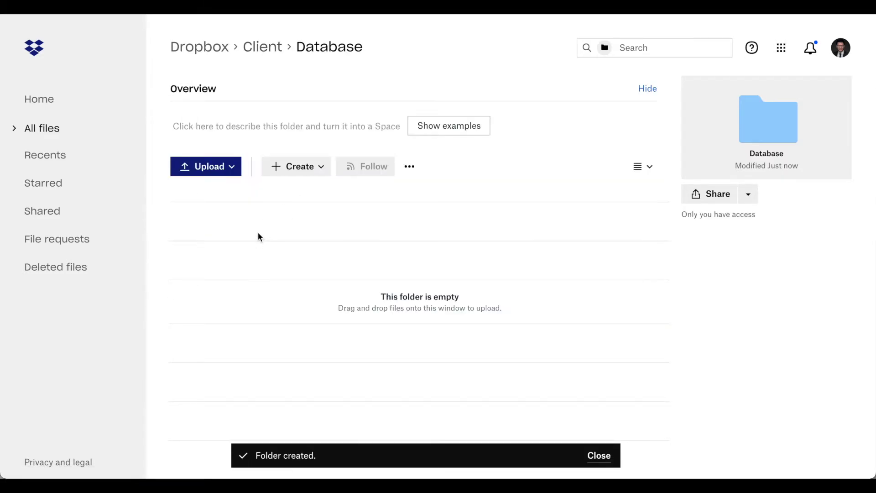
Step: Inside Database, drop the new-folder prompt and create a new Excel workbook instead
left_click(295, 167)
left_click(305, 196)
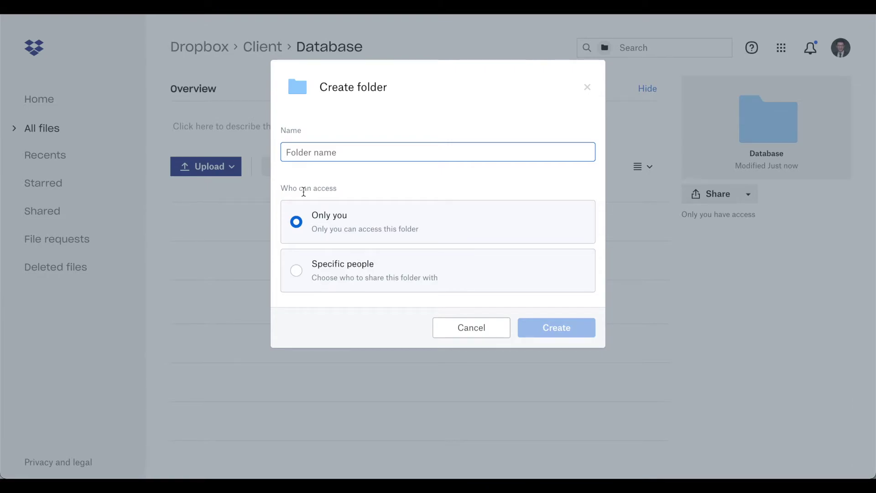
left_click(443, 327)
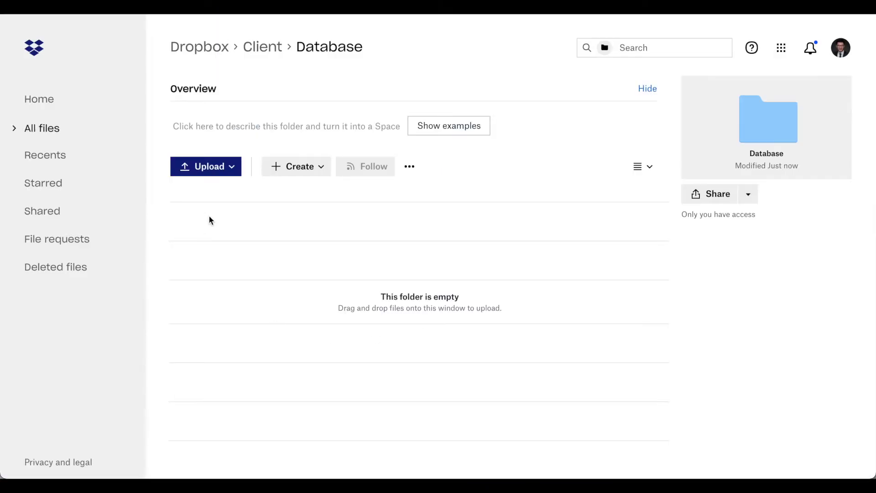
left_click(314, 167)
mouse_move(333, 274)
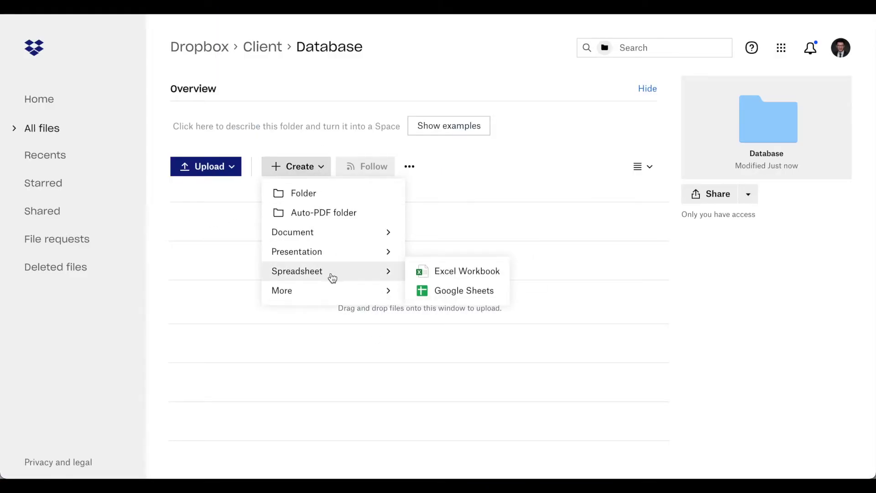
left_click(452, 272)
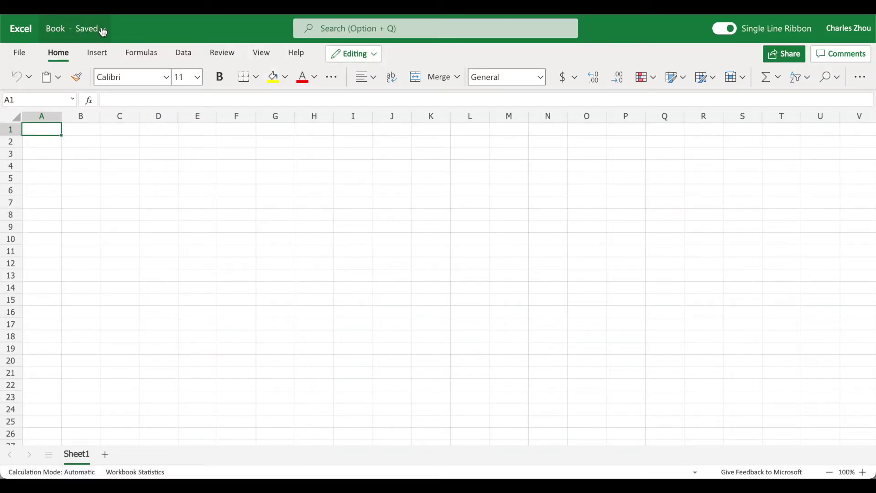
Step: Rename the workbook to 'Past Client'
left_click(105, 32)
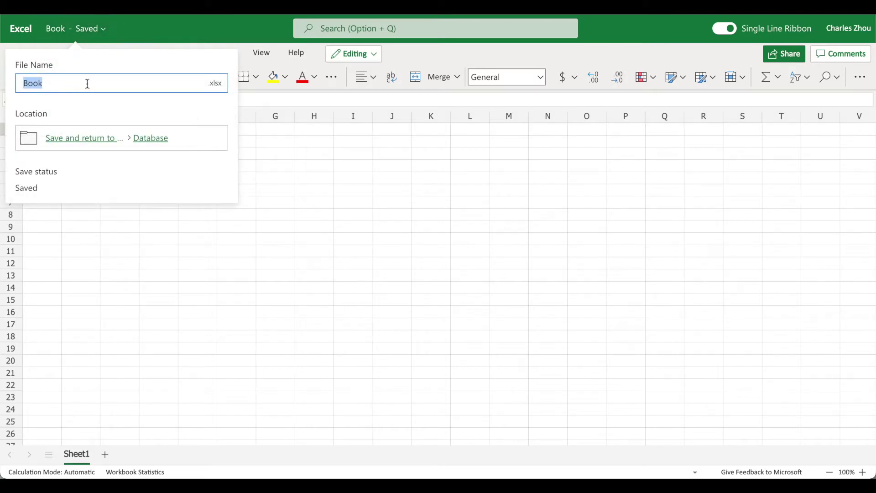
type("Past Client")
key("Return")
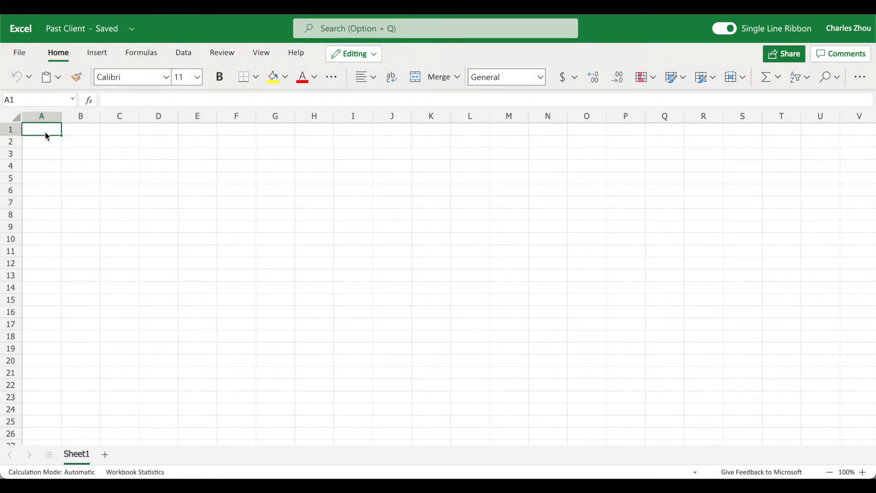
Step: Enter headers Client name, phone number, email address in A1:C1 and autofit columns A–C
type("Client Nmae")
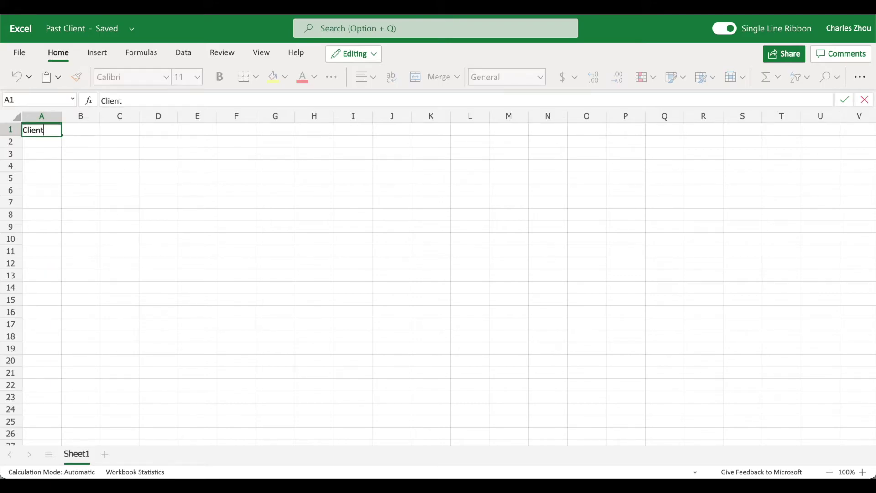
key("BackSpace")
key("BackSpace")
key("BackSpace")
type("name")
key("Tab")
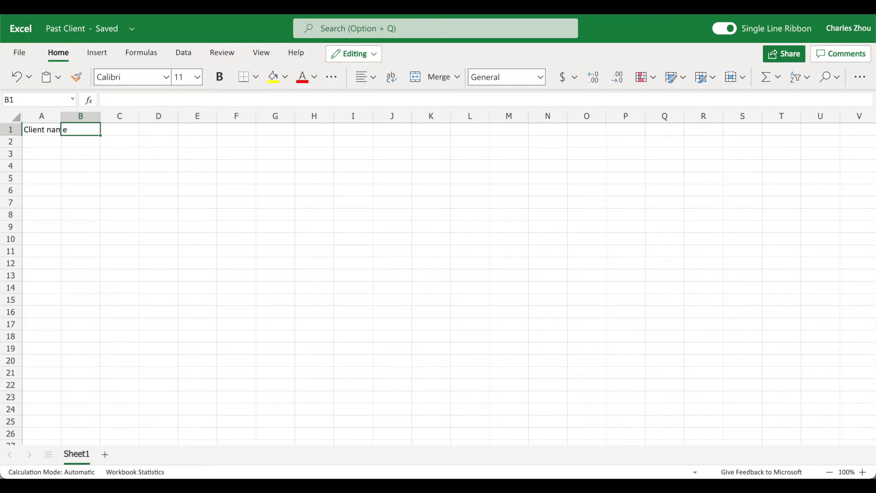
type("phone number")
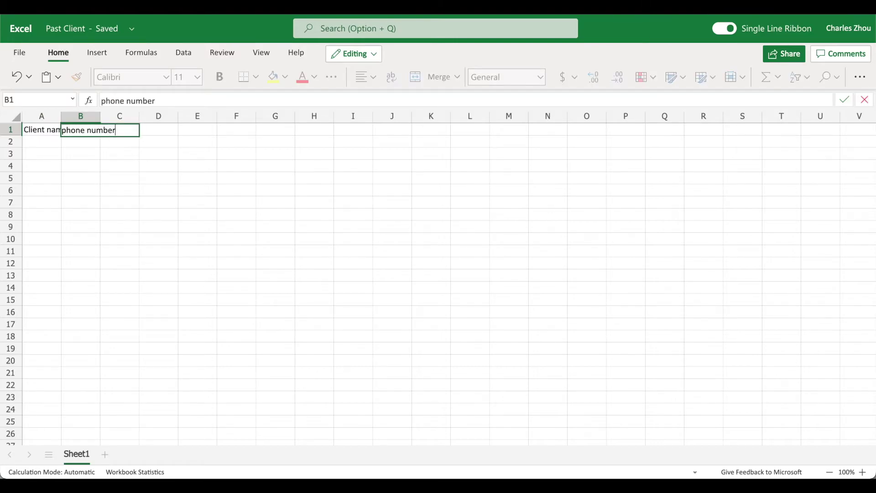
key("Tab")
type("email")
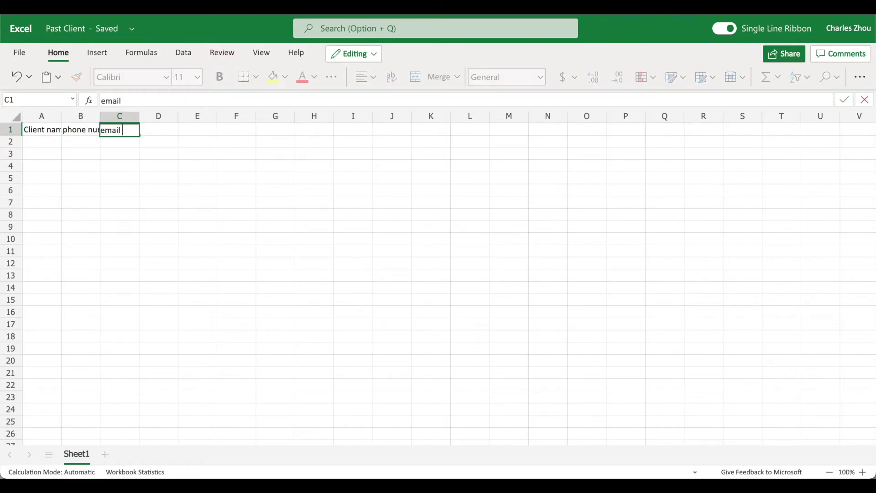
type(" address")
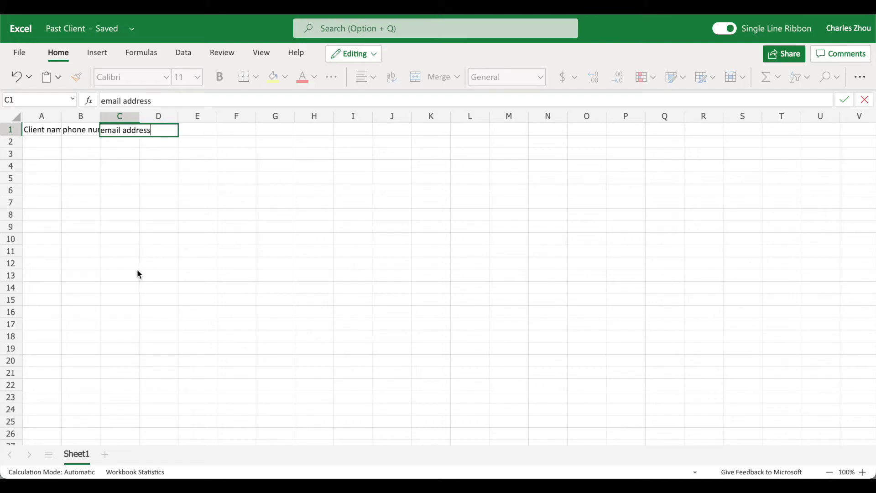
left_click(136, 269)
left_click_drag(117, 116, 45, 121)
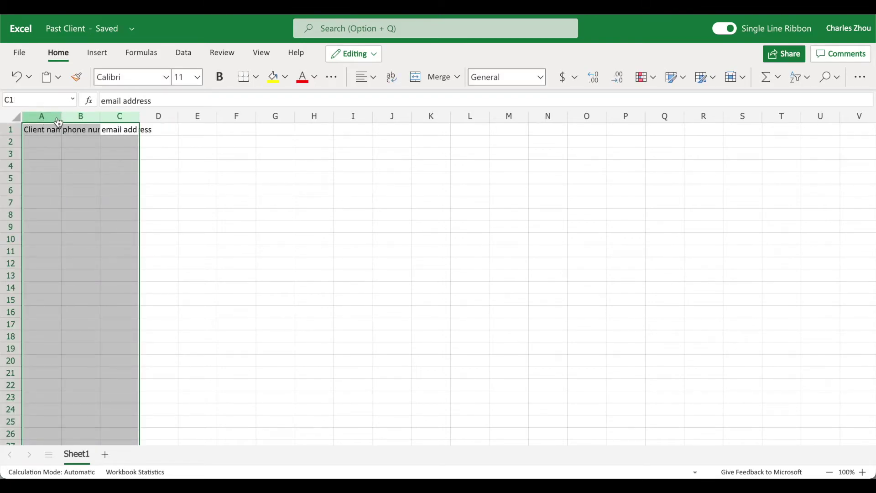
double_click(62, 119)
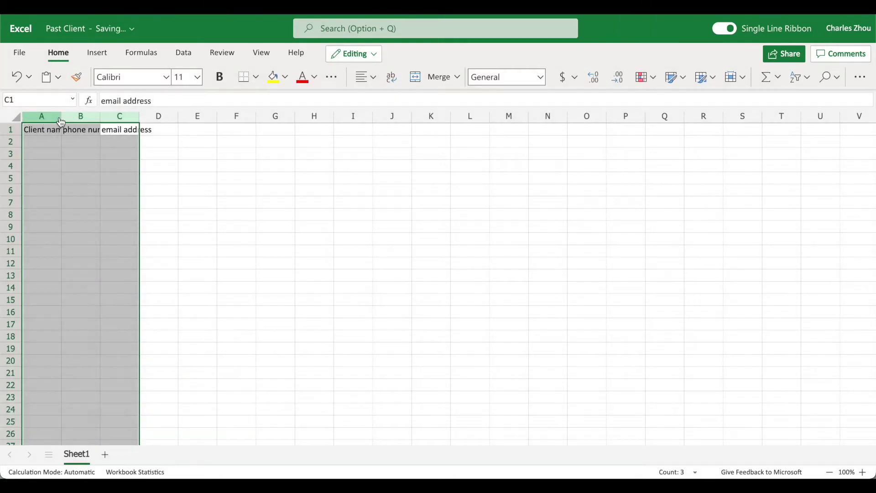
Step: List clients a, b, c, d, e in cells A2:A6
left_click(63, 144)
type("a")
key("Return")
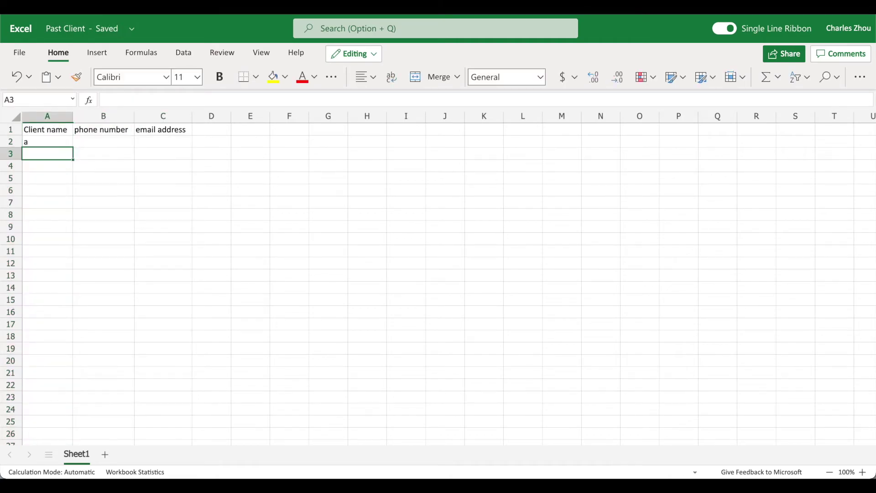
type("b")
key("Return")
type("c")
key("Return")
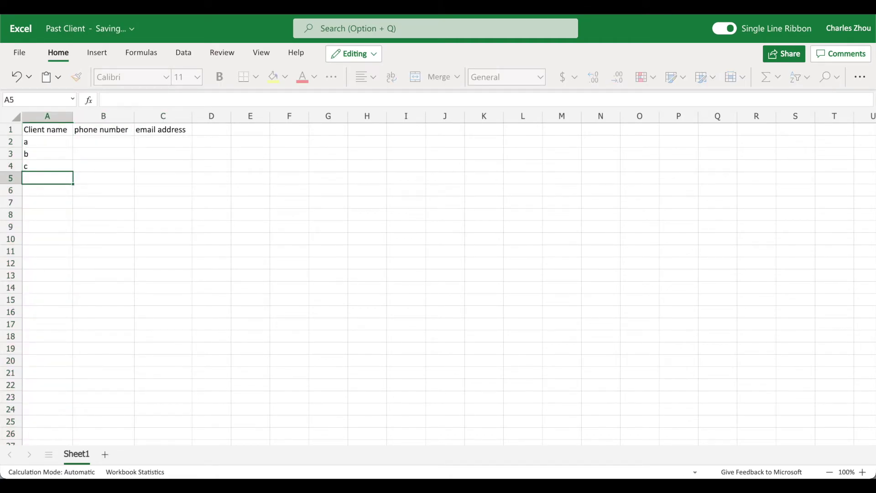
type("d")
key("Return")
type("e")
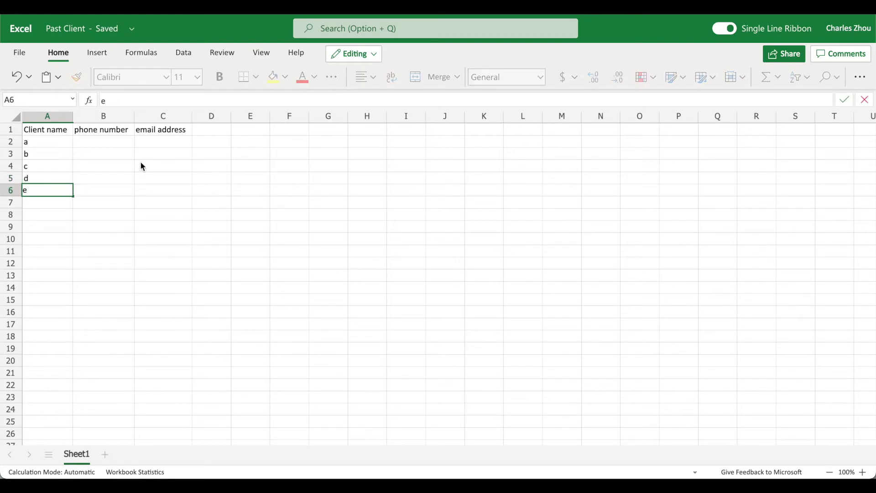
left_click(141, 165)
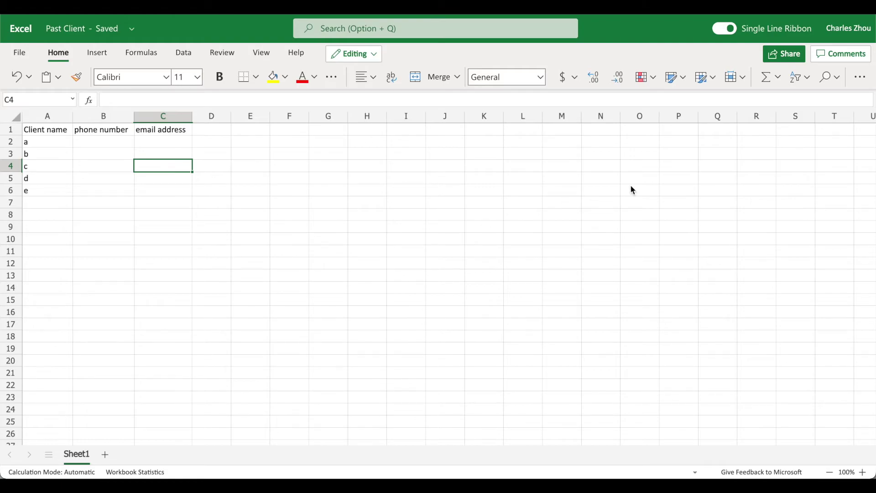
left_click(834, 79)
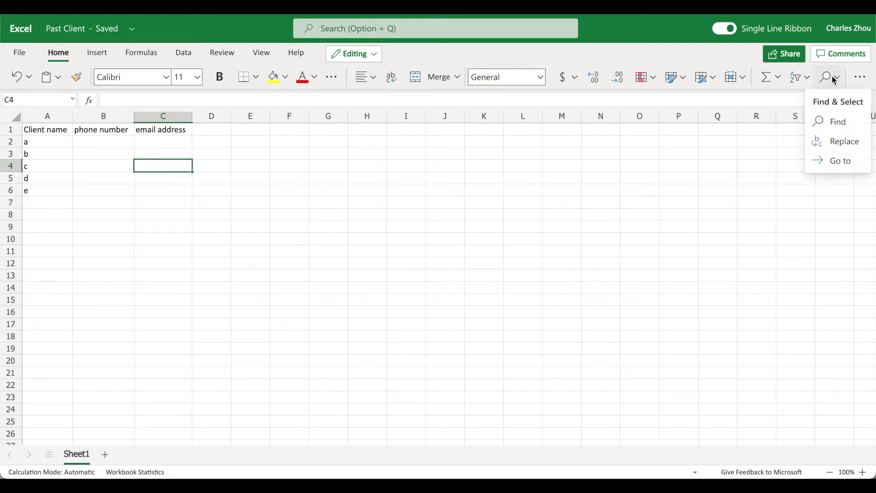
left_click(831, 123)
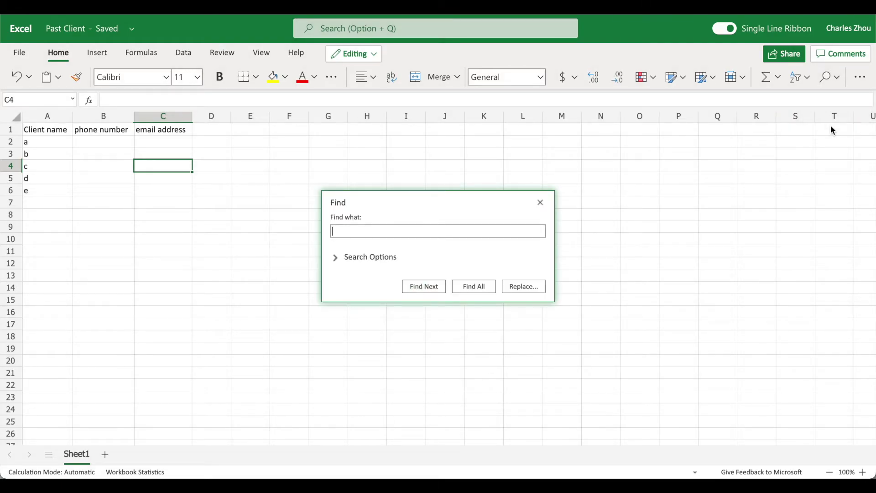
key("Return")
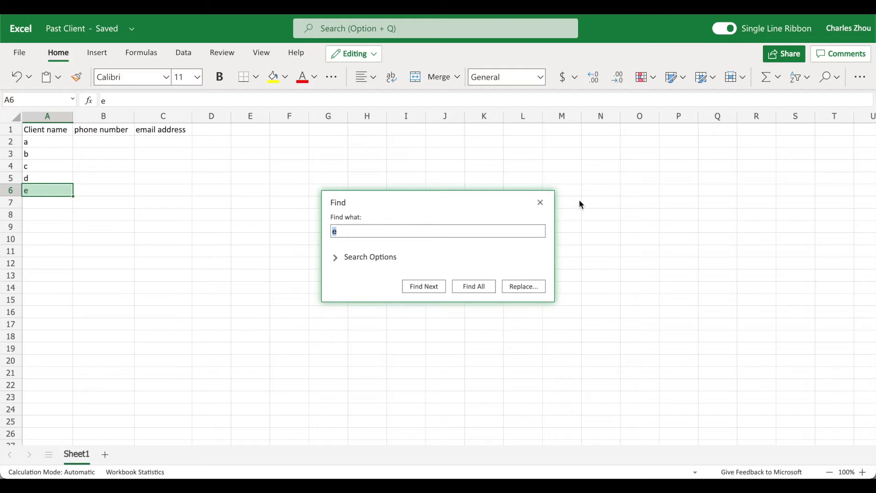
left_click(540, 202)
Step: Add a 'Transaction record' header in cell D1
left_click(229, 136)
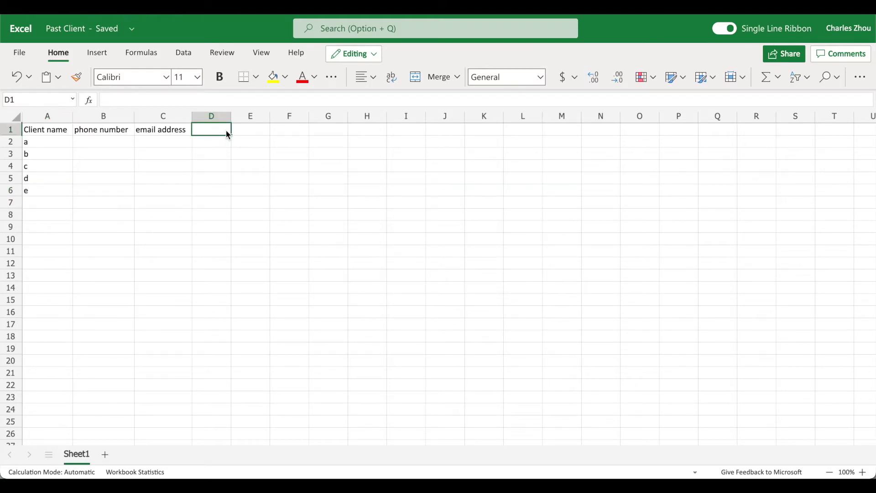
type("Tra")
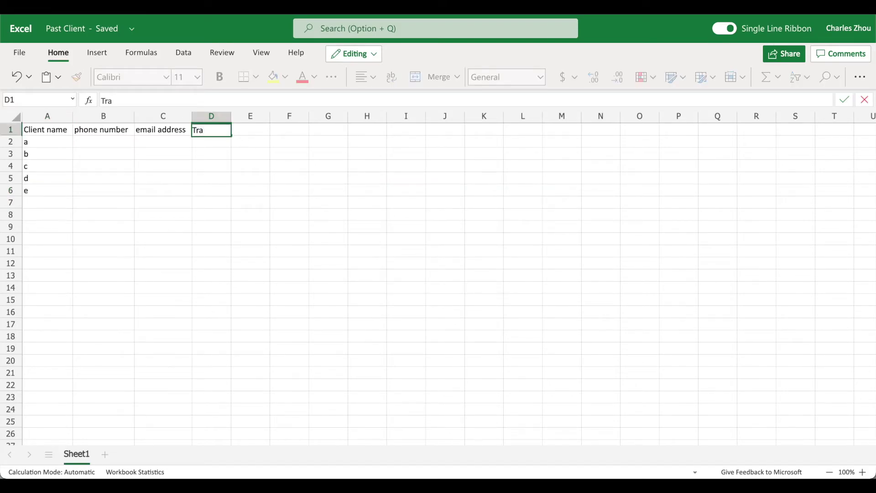
type("nsaction re")
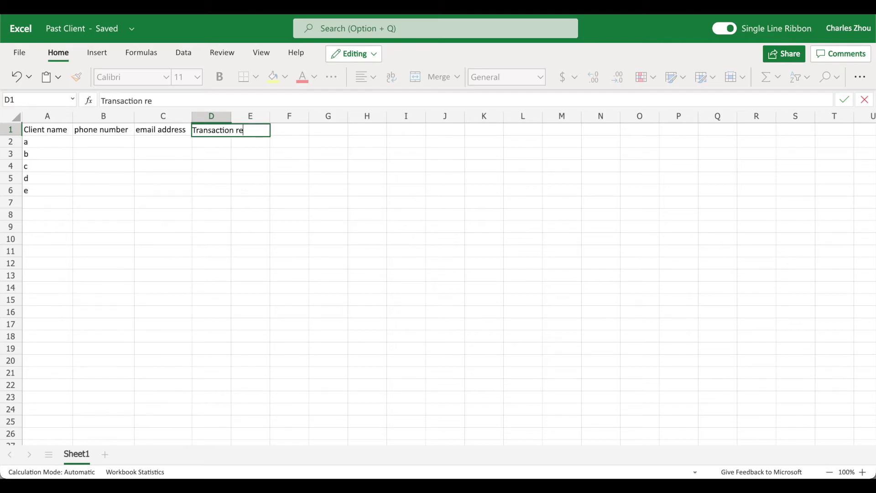
type("cord")
key("Return")
Step: Record client e's transactions in D6: '2020 Jun, 4567 St, Vancouver;' before '2018 May, 1234 acb st, vancouver'
left_click(211, 177)
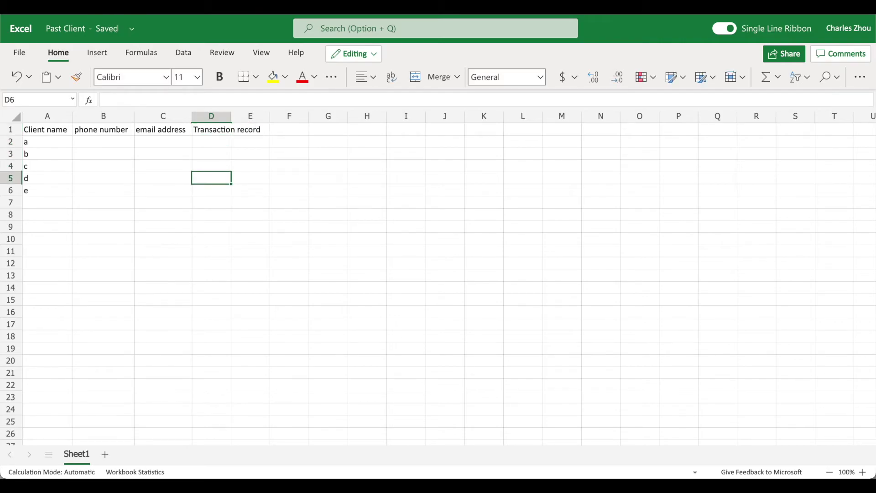
left_click(212, 190)
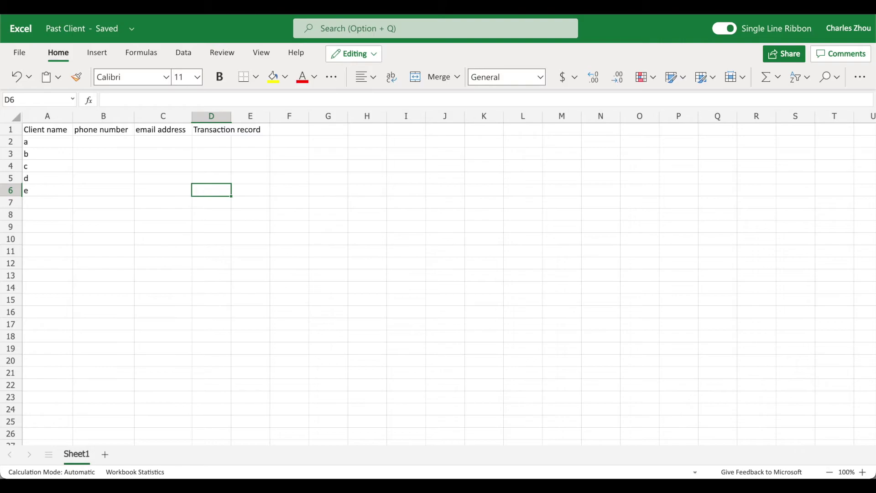
type("2018")
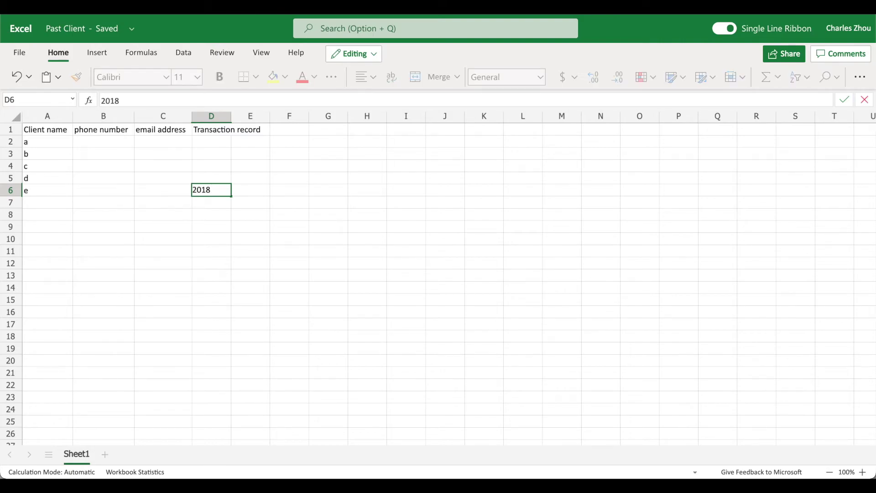
type(" May, 123")
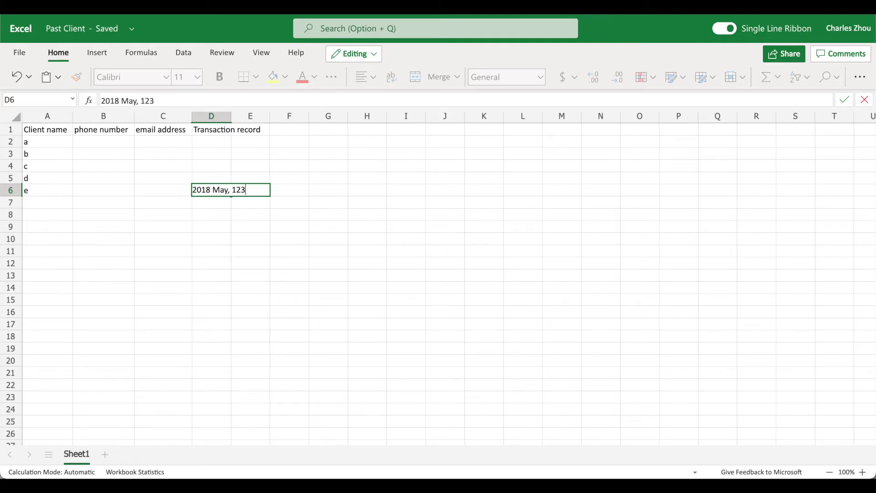
type("4 acb st, vancouver")
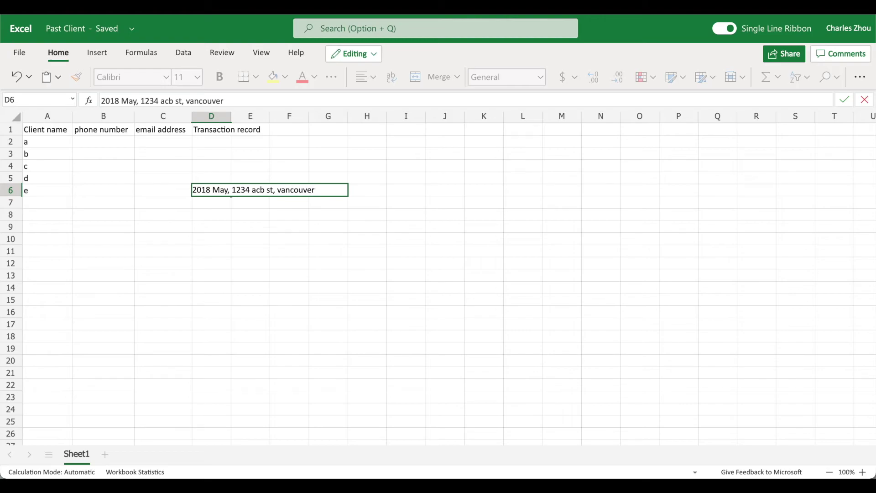
key("Return")
key("Up")
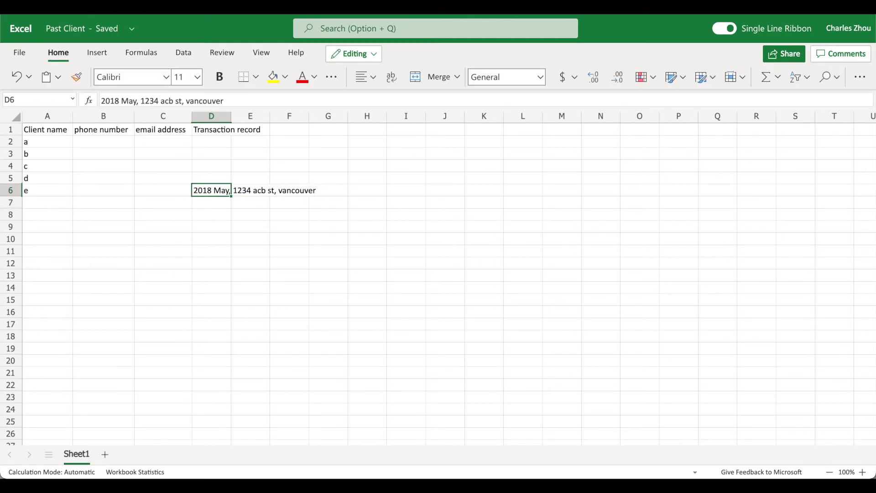
key("F2")
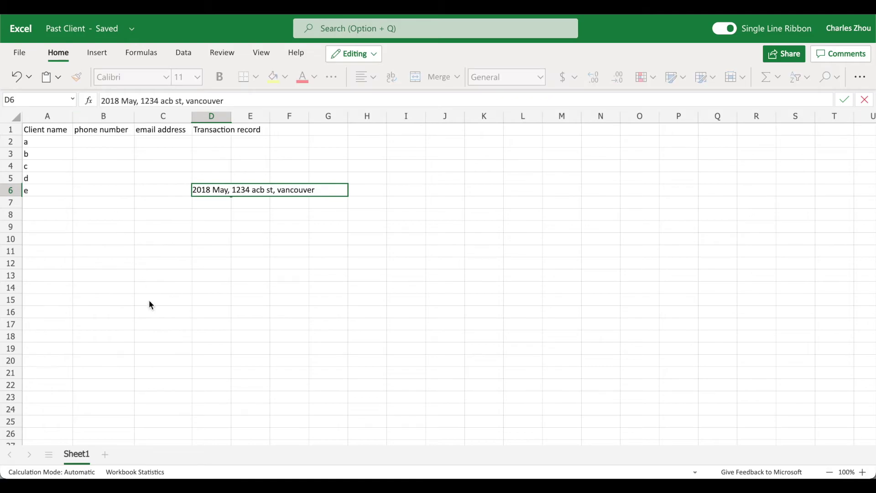
key("Home")
type("2020")
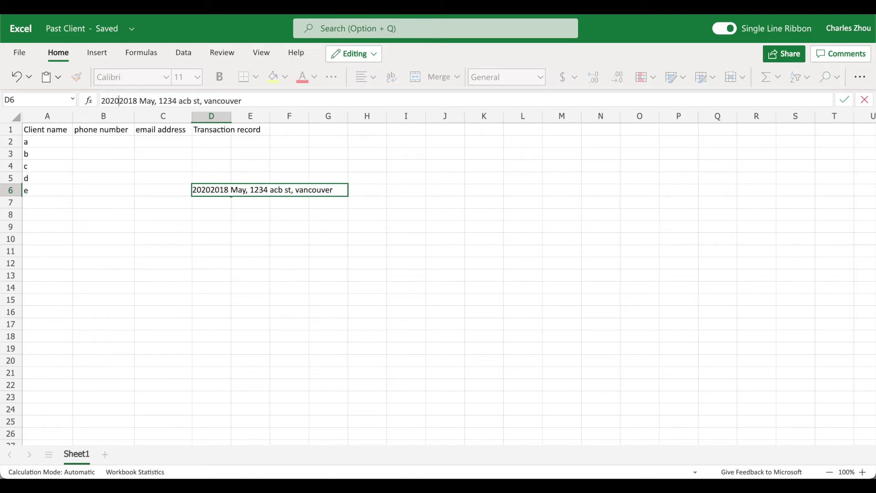
type(" Jun")
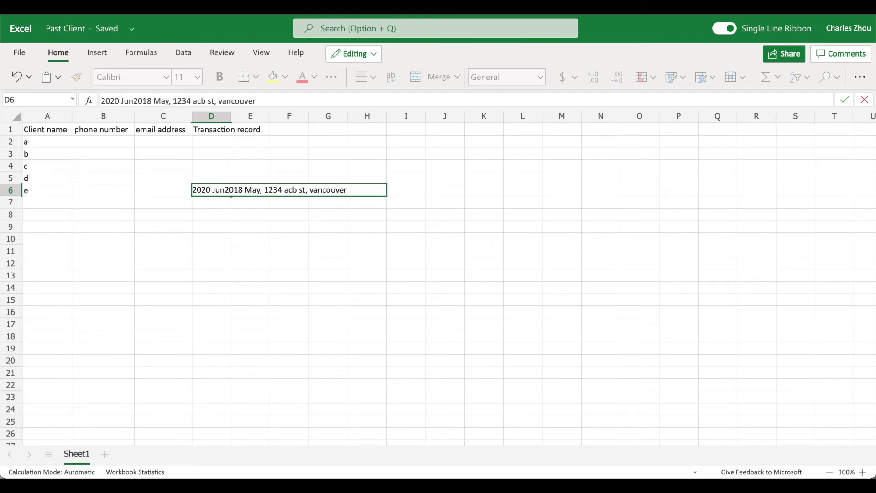
type(", ")
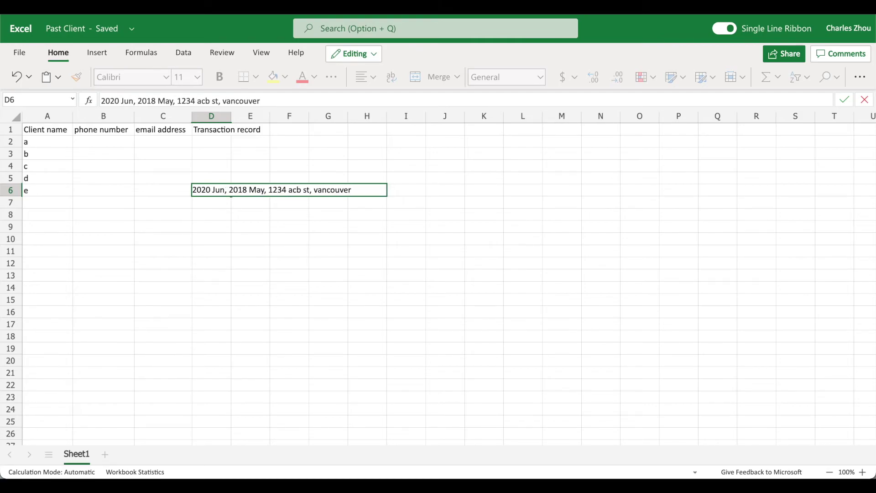
type("4567 ")
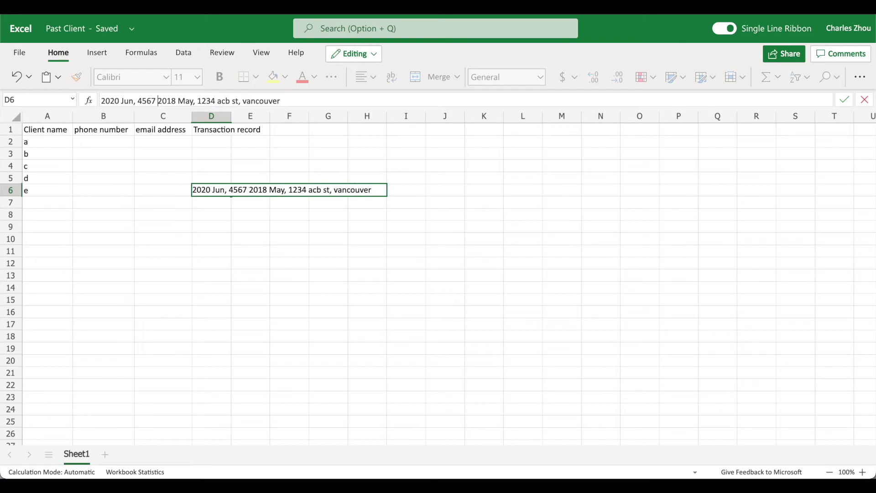
type("St, Van")
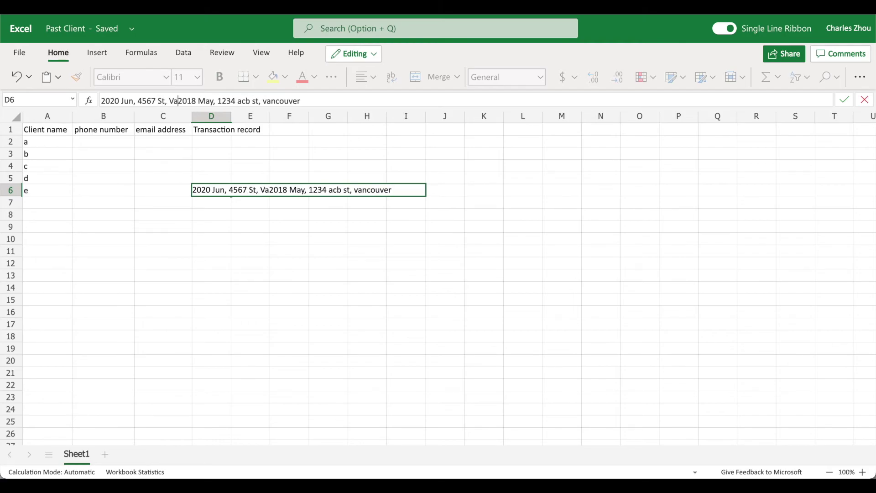
type("couver;")
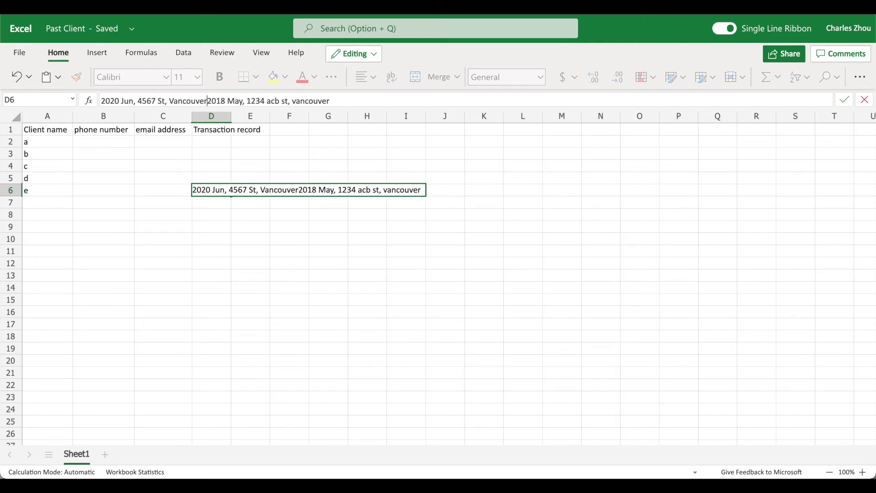
key("Return")
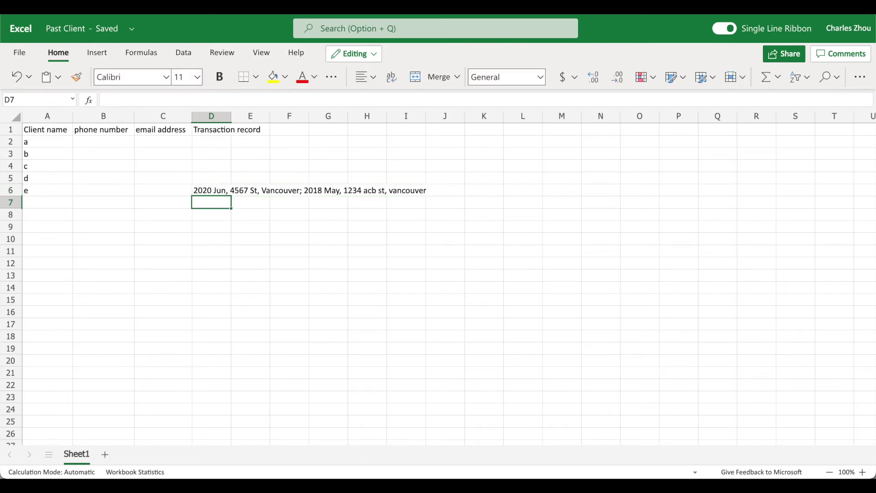
left_click(219, 193)
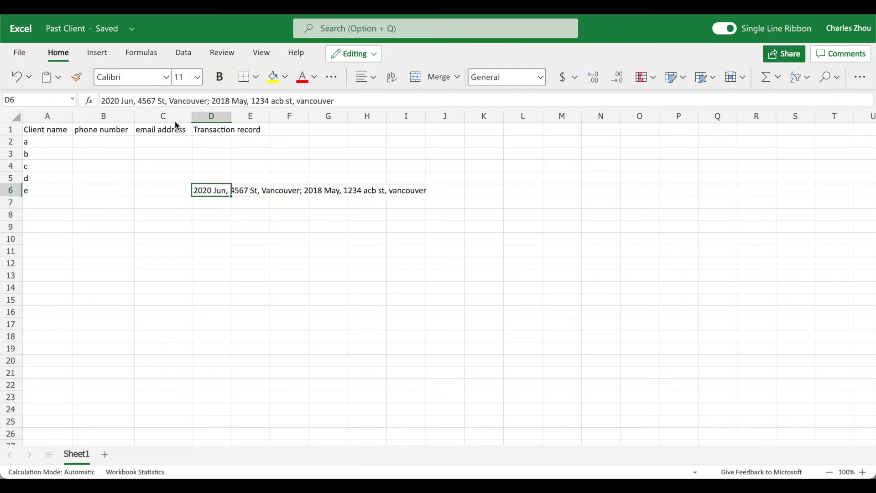
Step: Add Note and Log headings in cells E1 and F1
left_click(220, 217)
left_click(267, 132)
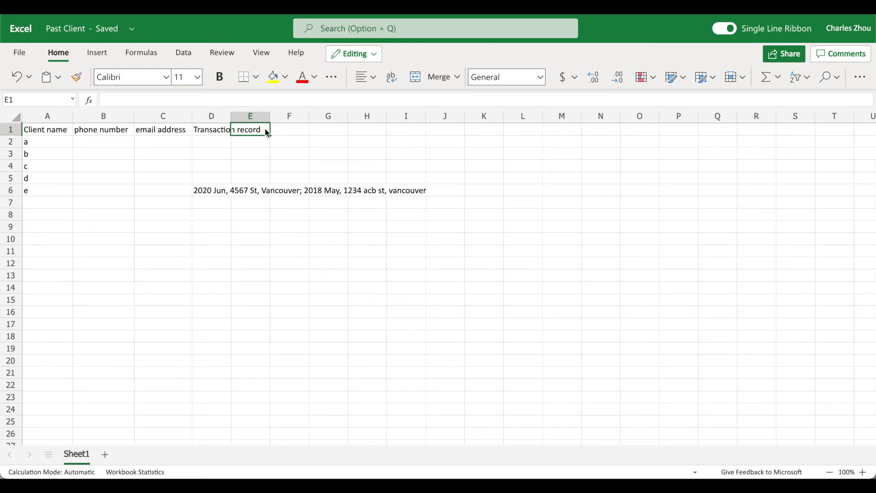
type("Note")
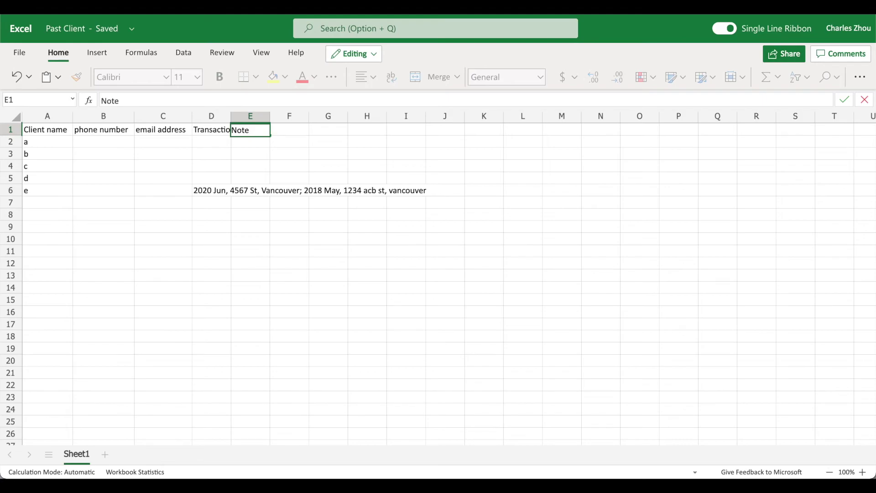
key("Tab")
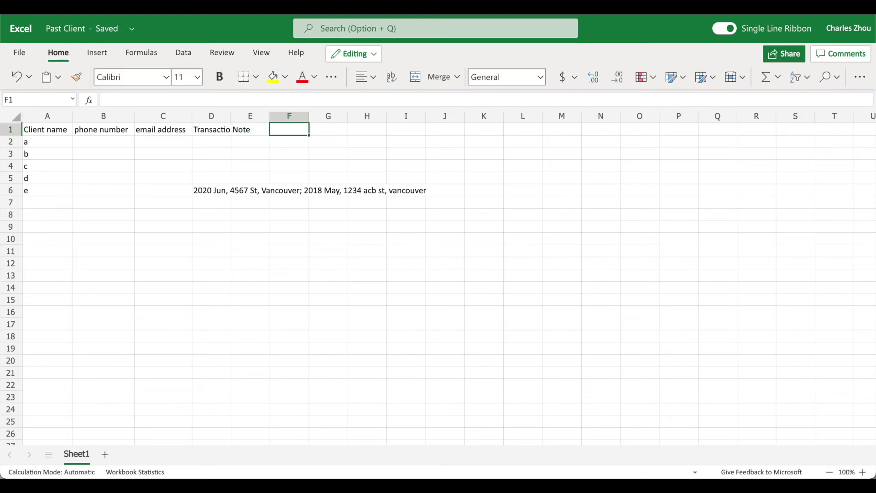
type("Log")
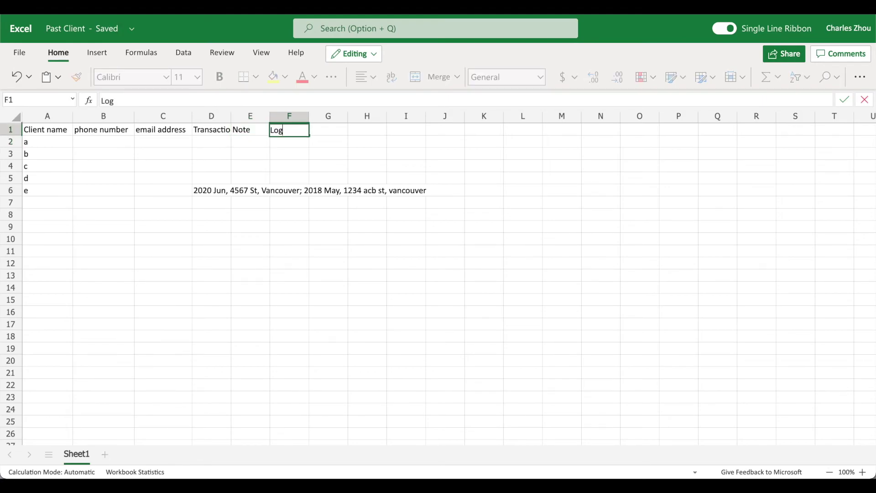
key("Return")
key("Return")
key("Return")
key("Return")
key("Return")
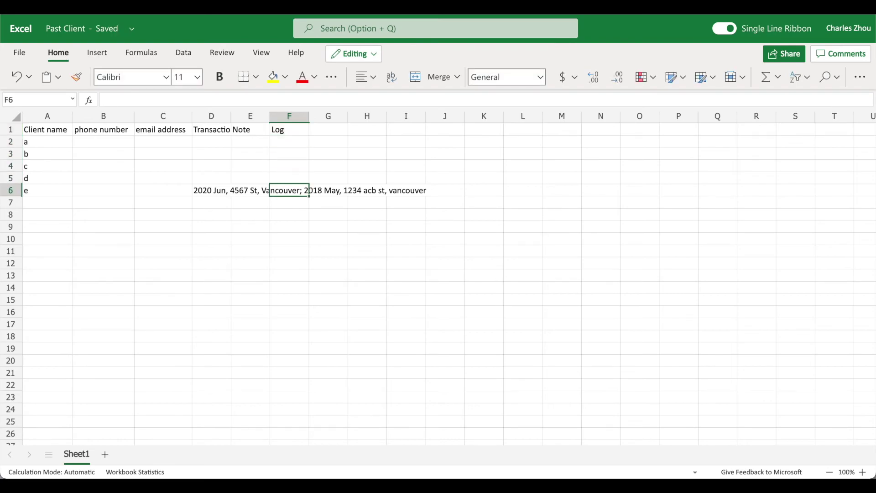
Step: Log 'Upsize in 3 months' for client e and widen column D
type("We")
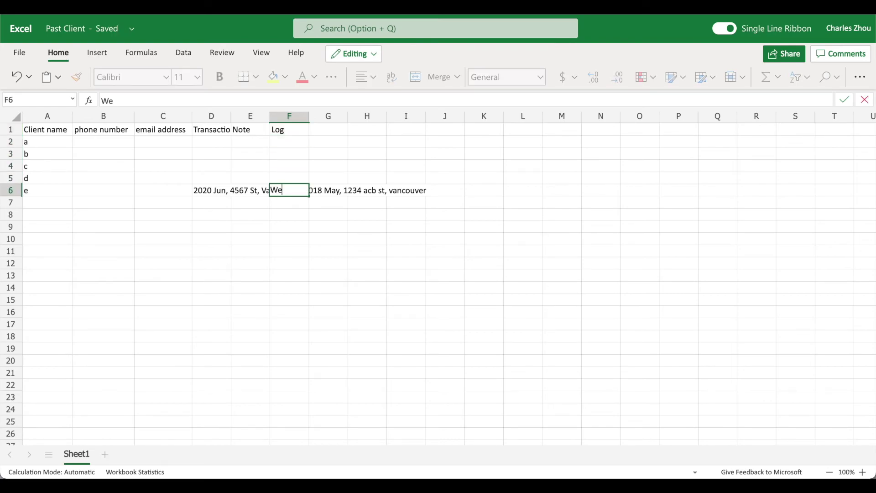
key("BackSpace")
key("BackSpace")
type("Upsize in 3 month")
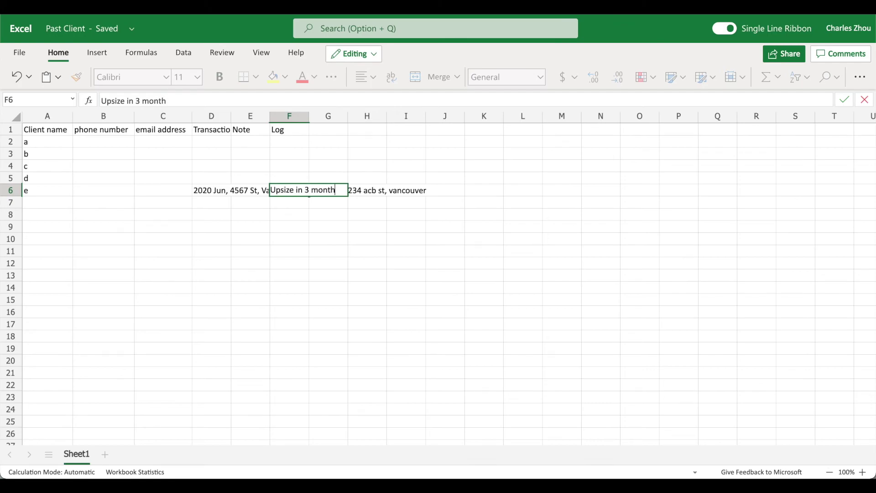
type("s")
key("Return")
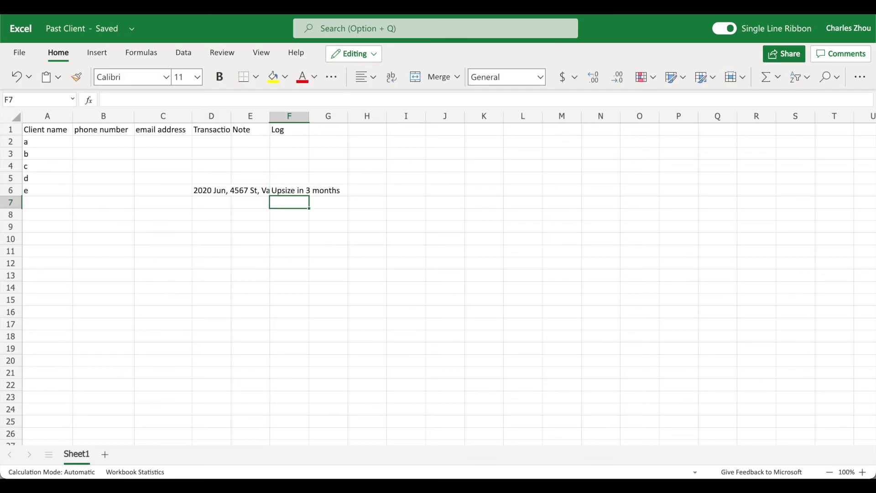
left_click_drag(231, 116, 326, 121)
Step: Enter the note '4 bedroom townhouse in Richmond' in client e's Note cell E6
left_click(342, 190)
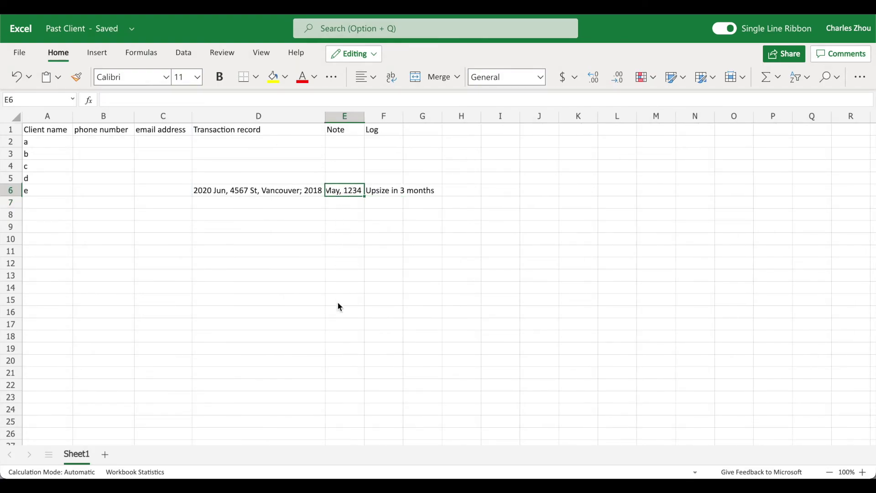
type("4 bedroom")
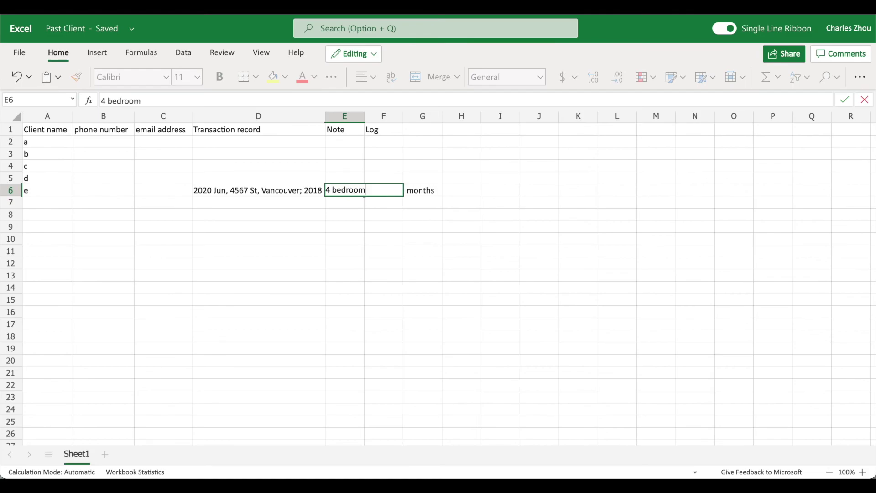
type(" townhouse")
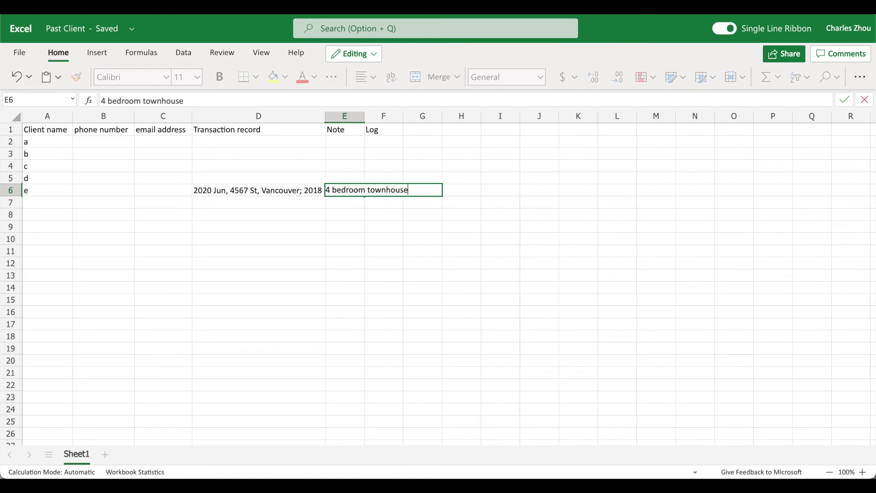
type(" in Richmond")
key("Return")
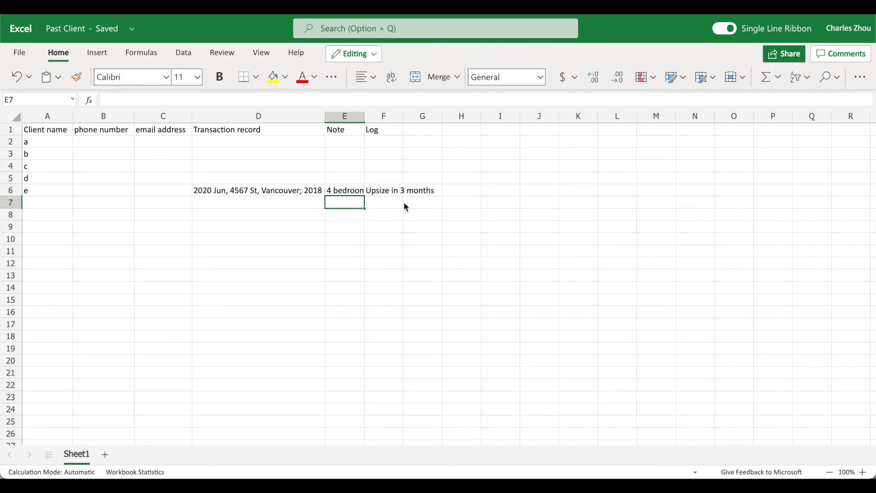
Step: Review client e's note, log, transaction and name, ending on the empty email cell
left_click(353, 193)
left_click(388, 195)
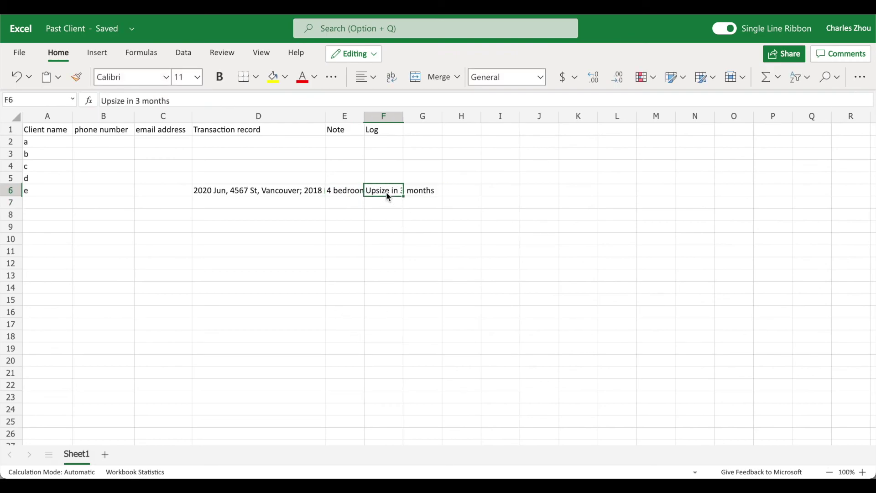
left_click(358, 190)
left_click(286, 190)
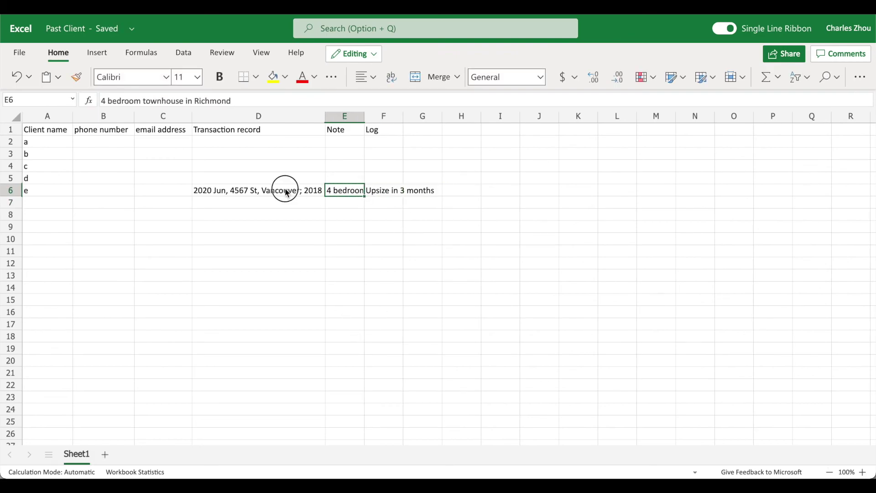
left_click(69, 187)
left_click(114, 199)
left_click(153, 195)
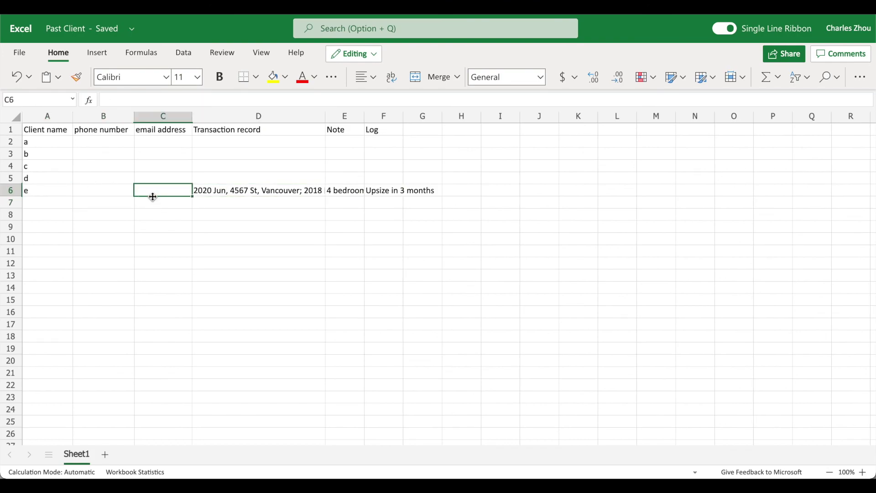